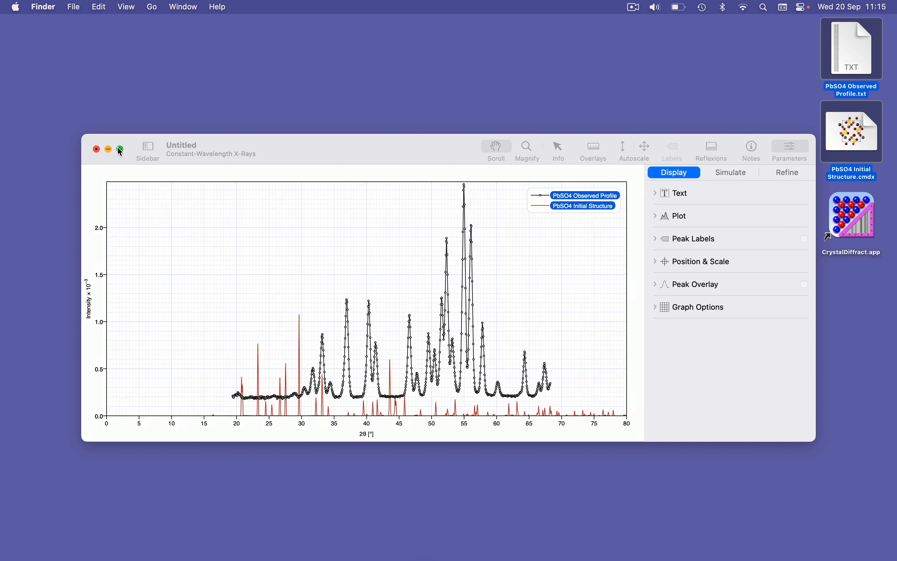
Step: Show the sidebar, select the PbSO4 Observed Profile dataset, and toggle the pattern visibility checkboxes off and back on
{"action": "left_click", "coordinate": [148, 148]}
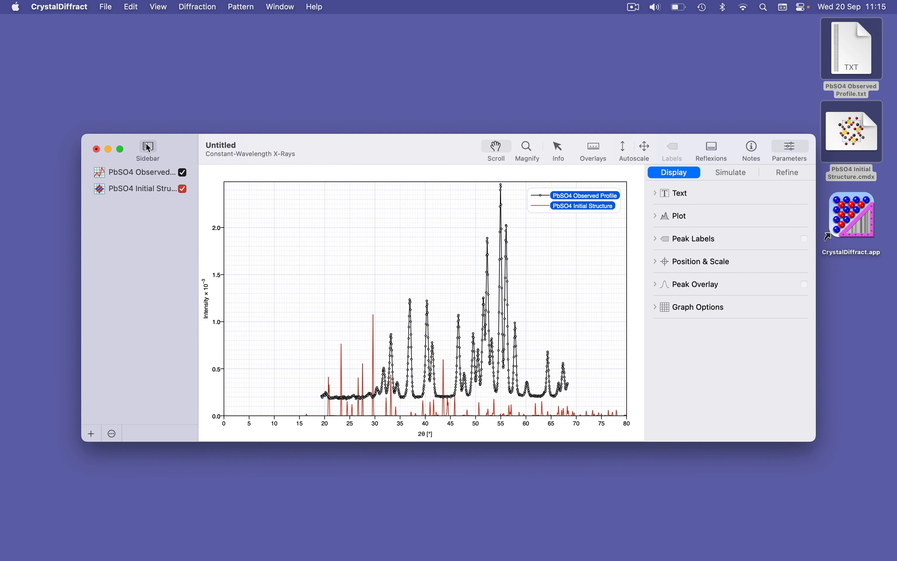
{"action": "left_click", "coordinate": [148, 175]}
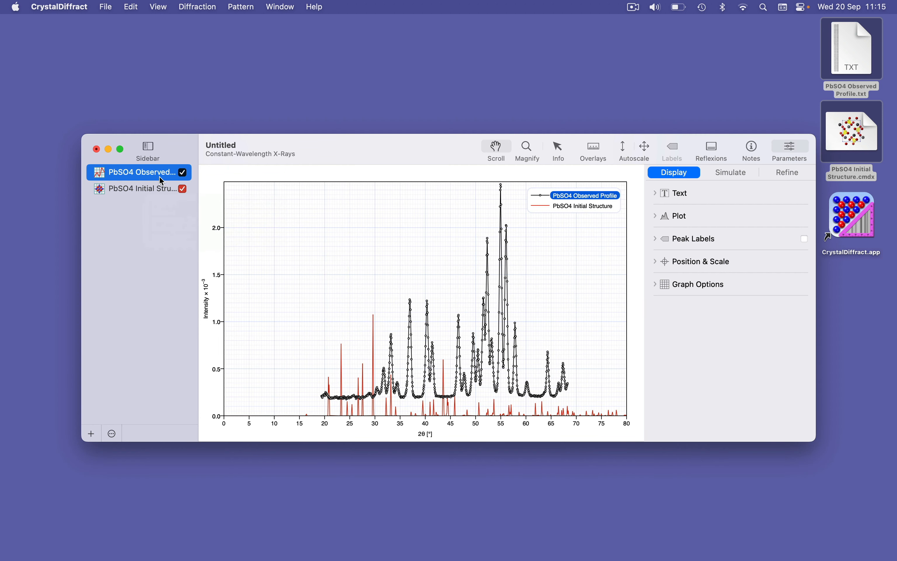
{"action": "left_click", "coordinate": [184, 173]}
{"action": "left_click", "coordinate": [186, 174]}
{"action": "left_click", "coordinate": [183, 189]}
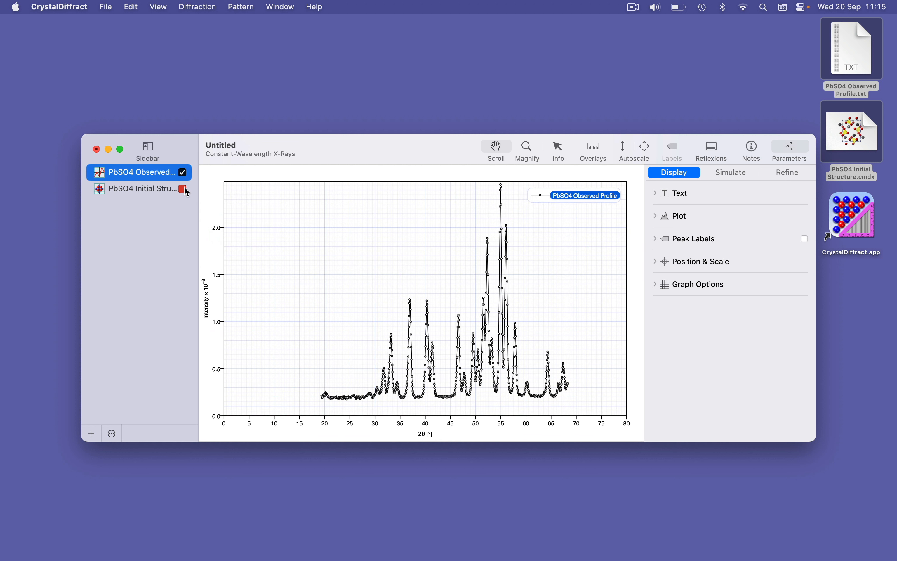
{"action": "left_click", "coordinate": [185, 188]}
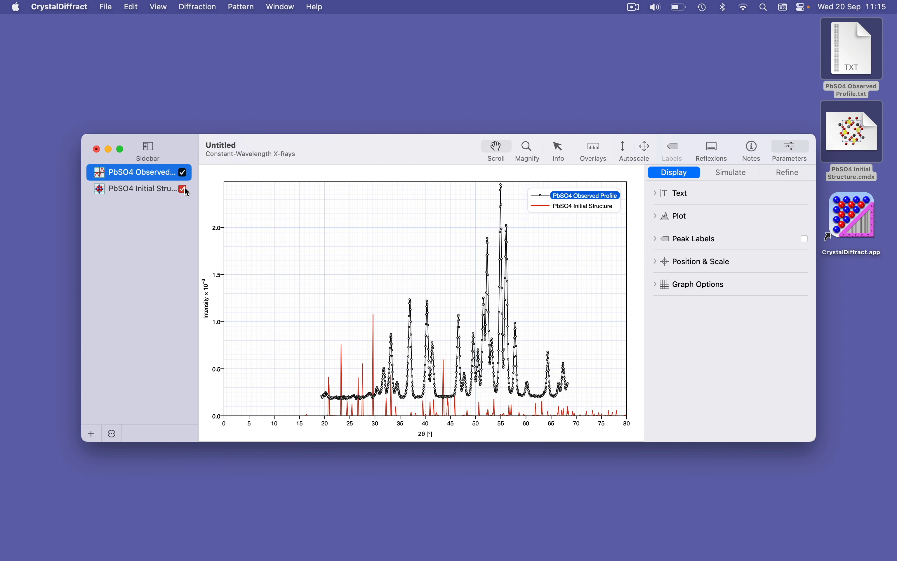
Step: Maximize the window and switch the diffraction radiation type to Neutrons
{"action": "double_click", "coordinate": [287, 147]}
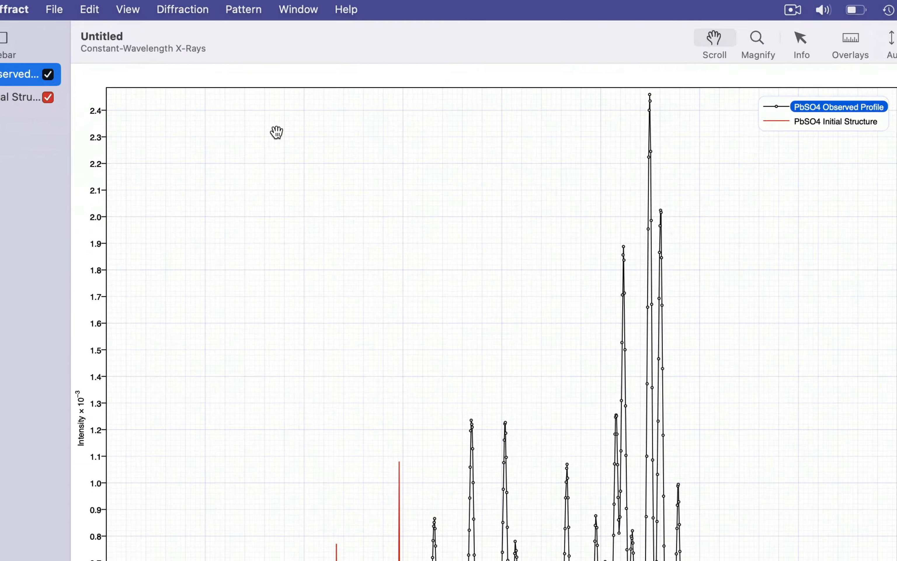
{"action": "left_click", "coordinate": [211, 7]}
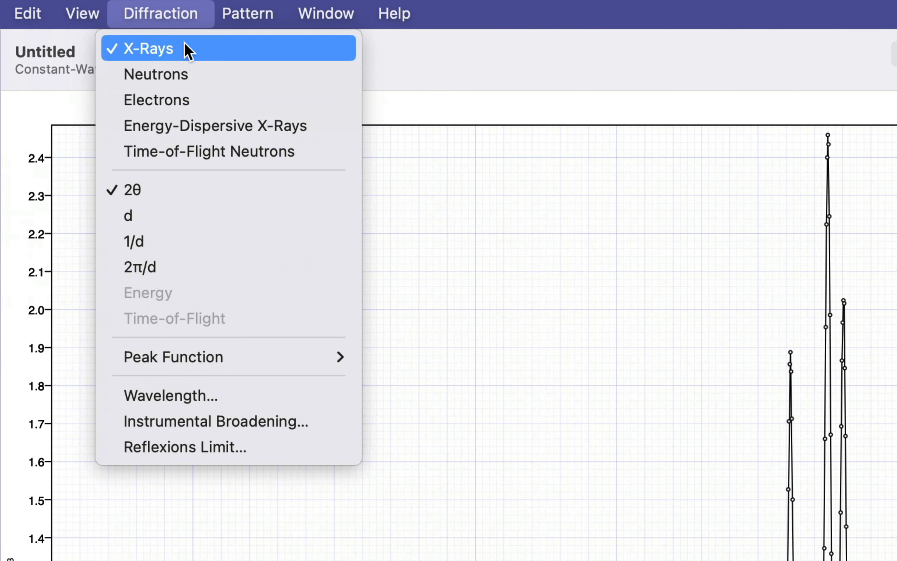
{"action": "left_click", "coordinate": [249, 80]}
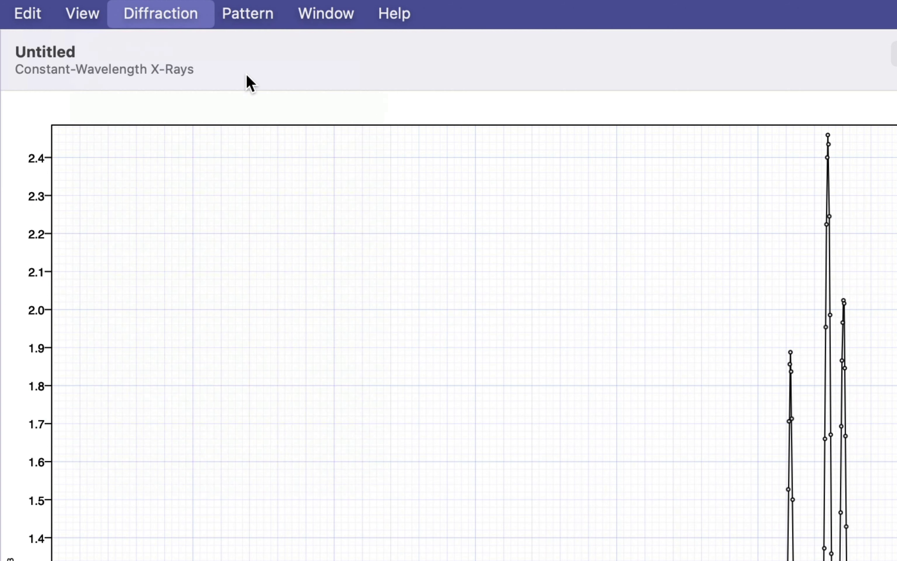
Step: Set the monochromatic wavelength to 1.909 Å
{"action": "left_click", "coordinate": [174, 7]}
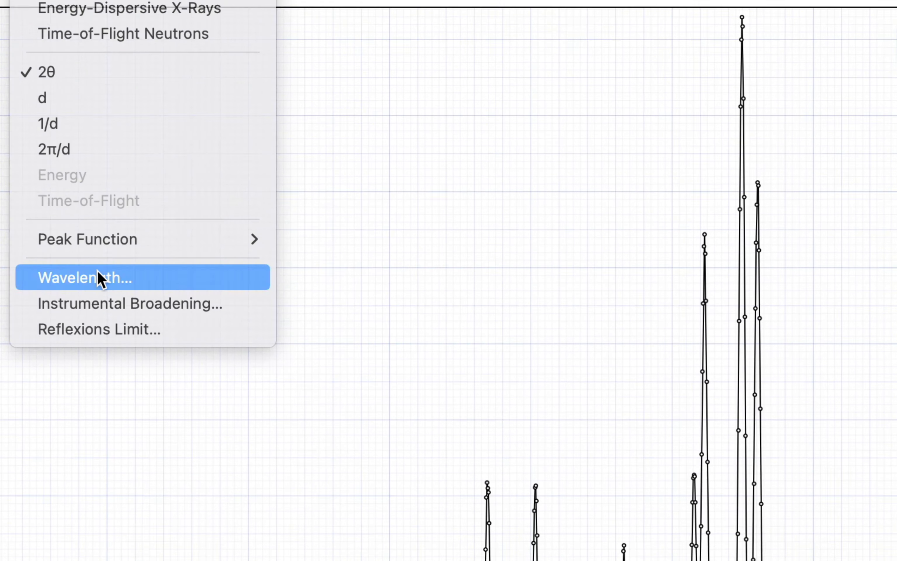
{"action": "left_click", "coordinate": [99, 279]}
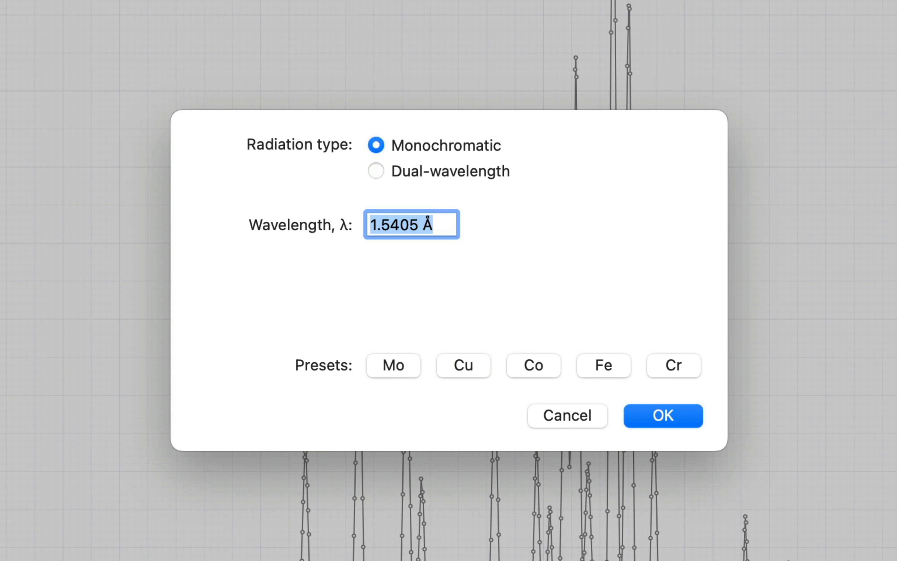
{"action": "type", "text": "1"}
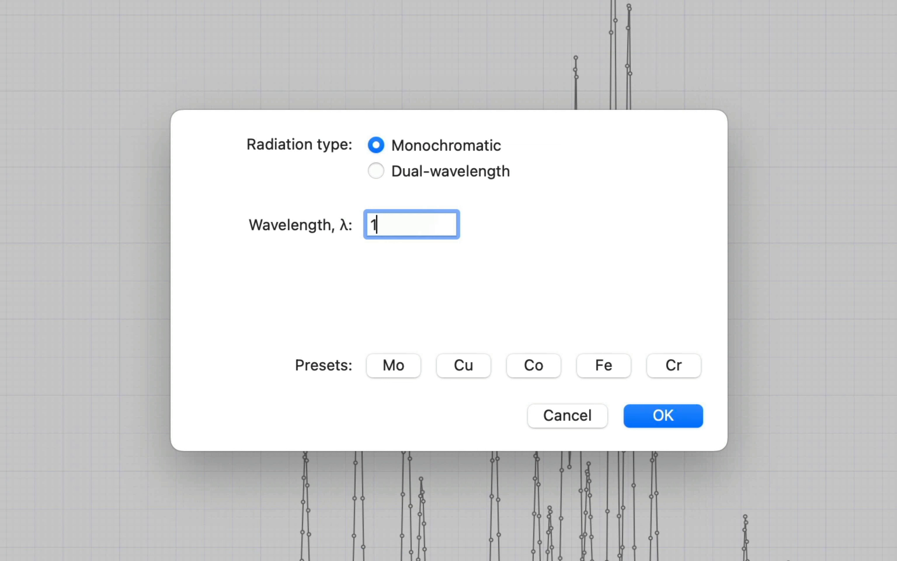
{"action": "type", "text": ".909"}
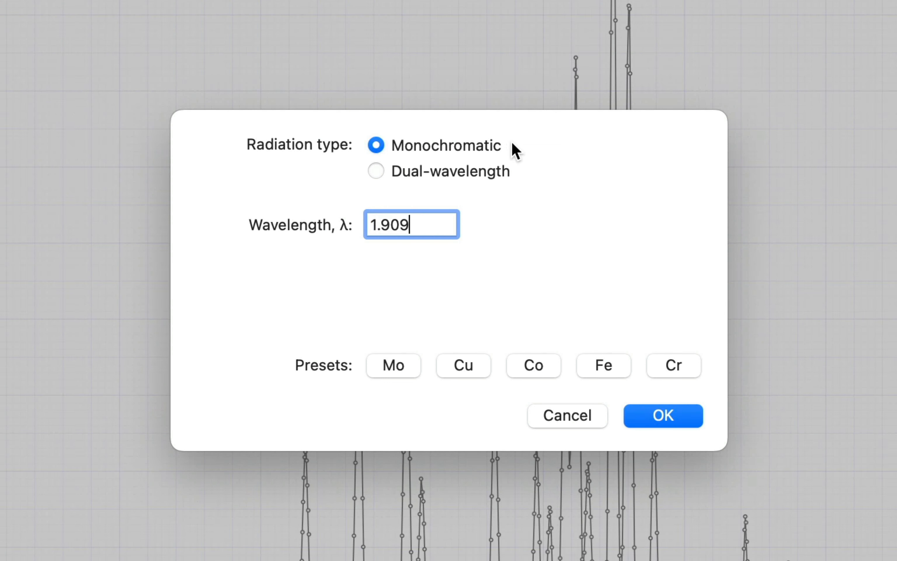
{"action": "left_click", "coordinate": [686, 419]}
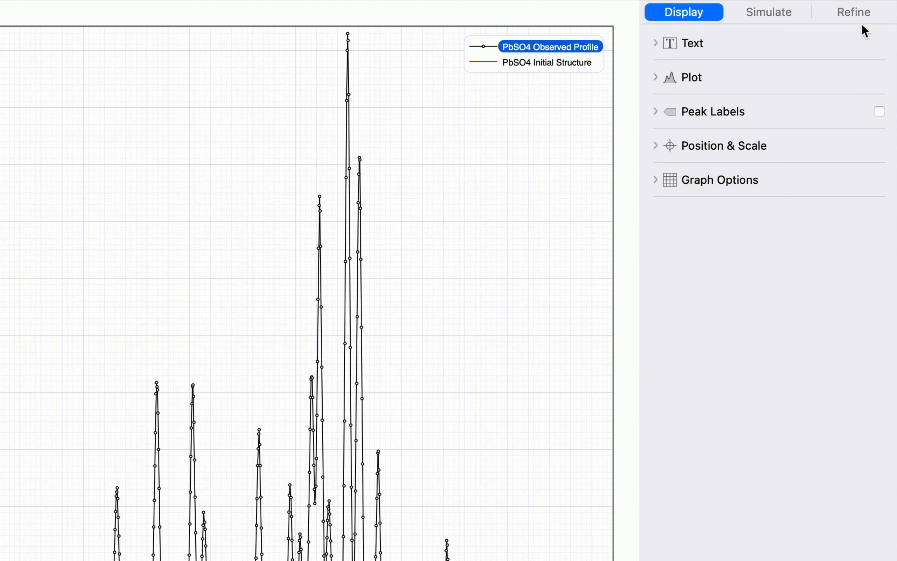
Step: Select both the observed profile and initial structure for refinement and set the peak profile to Pseudo-Voigt
{"action": "left_click", "coordinate": [873, 52]}
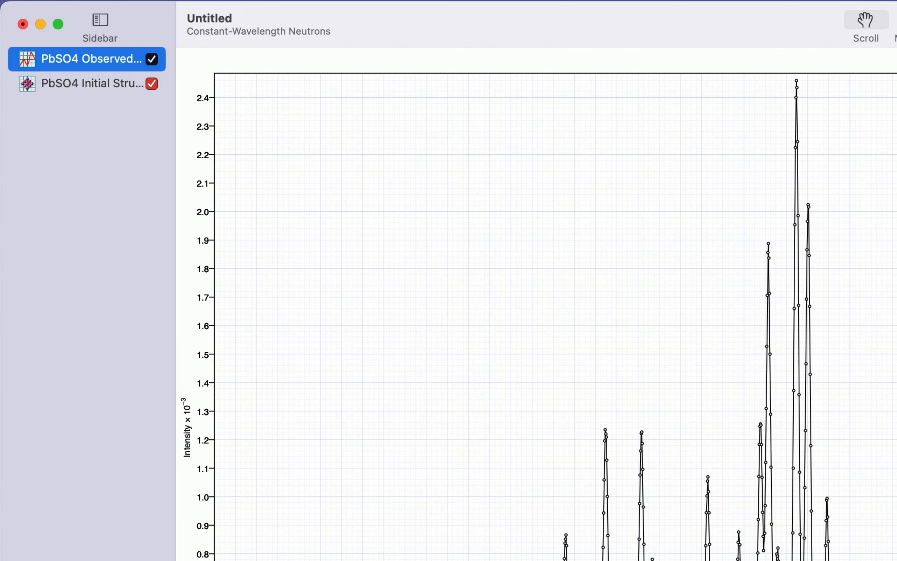
{"action": "left_click", "coordinate": [100, 90], "text": "super"}
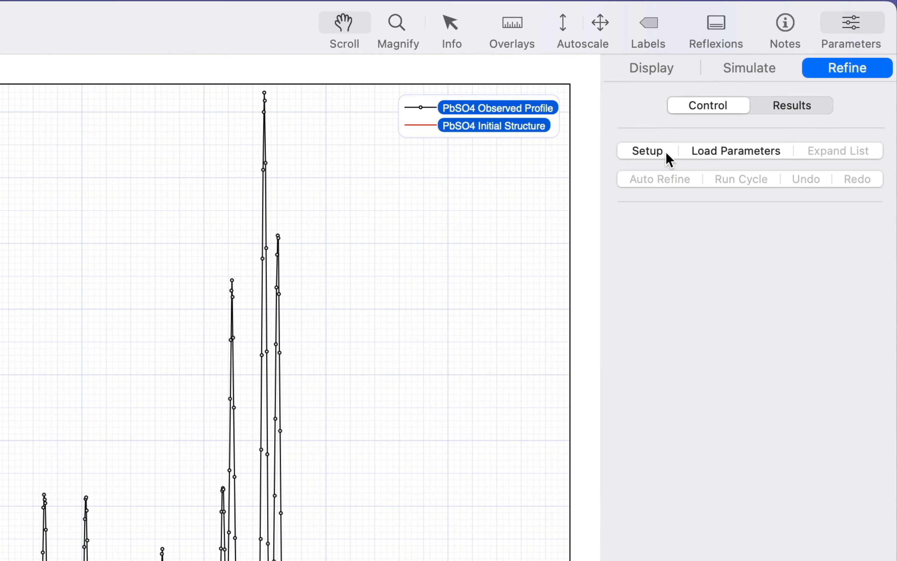
{"action": "left_click", "coordinate": [764, 104]}
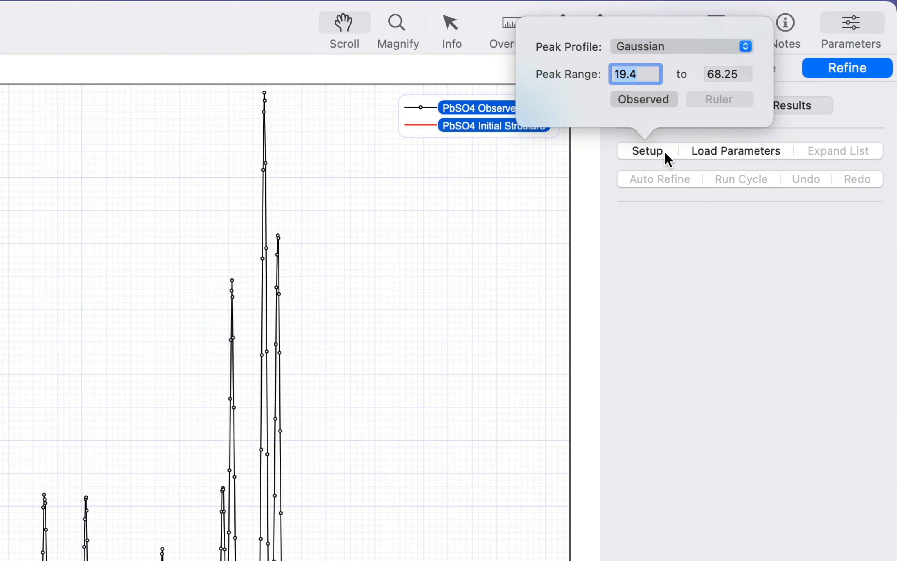
{"action": "left_click", "coordinate": [707, 48]}
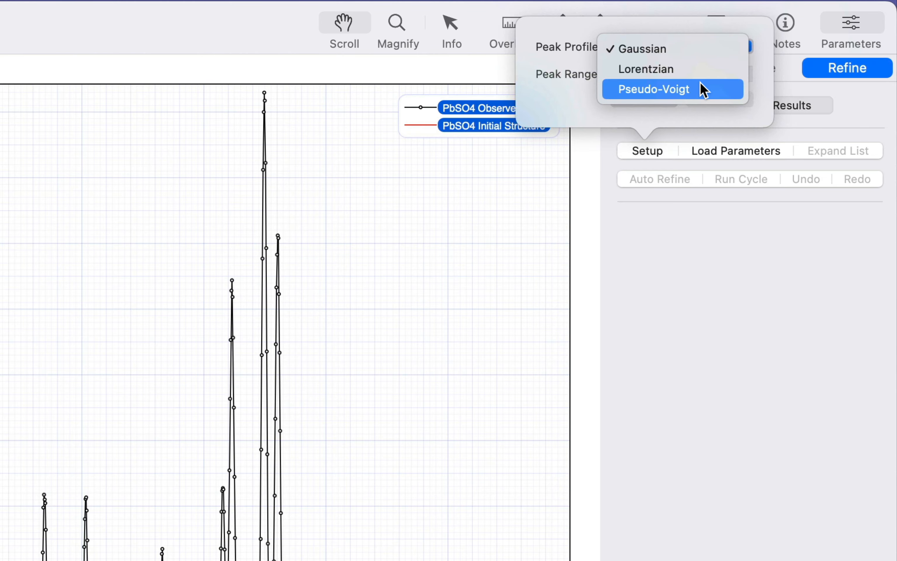
{"action": "left_click", "coordinate": [703, 91]}
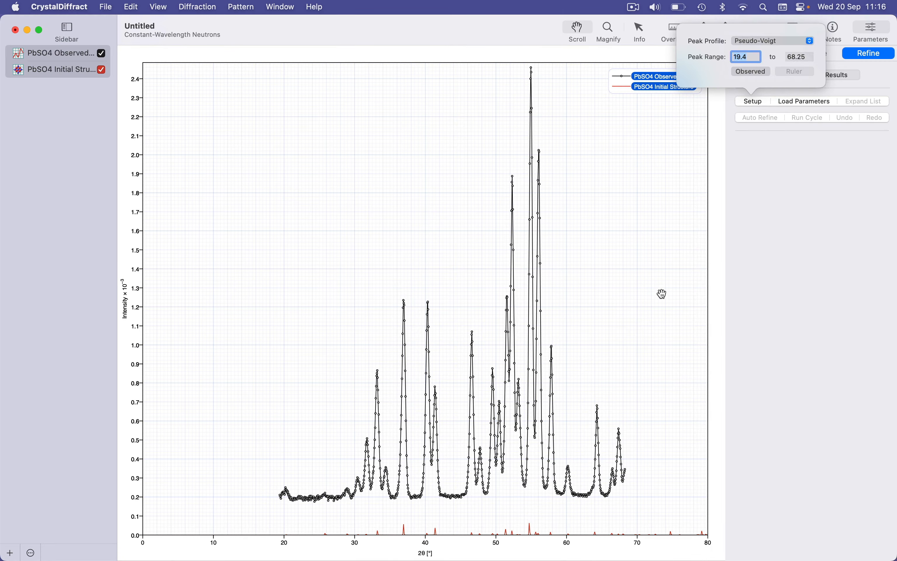
{"action": "left_click", "coordinate": [612, 327]}
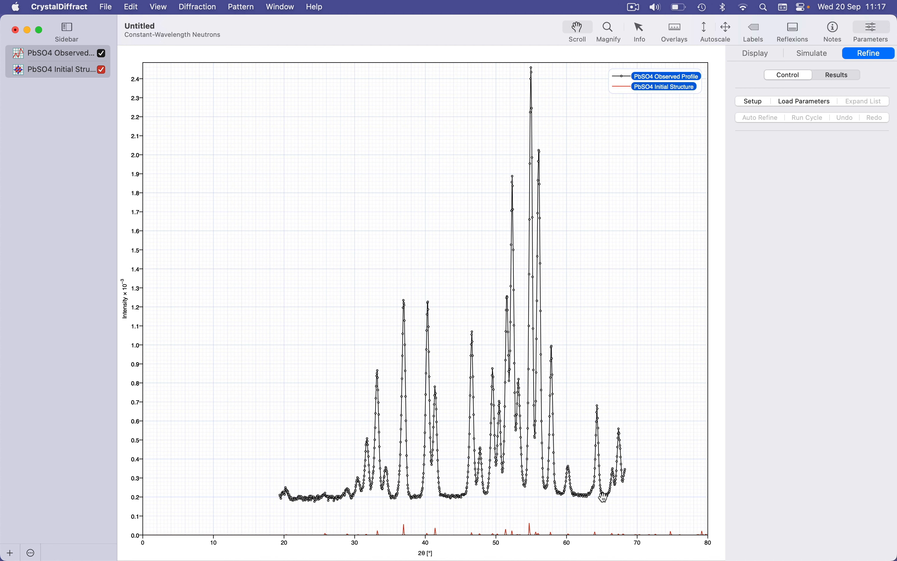
Step: Draw a ruler across the observed pattern from about 23.3° to 65.5° 2θ
{"action": "left_click_drag", "start_coordinate": [483, 472], "coordinate": [361, 455]}
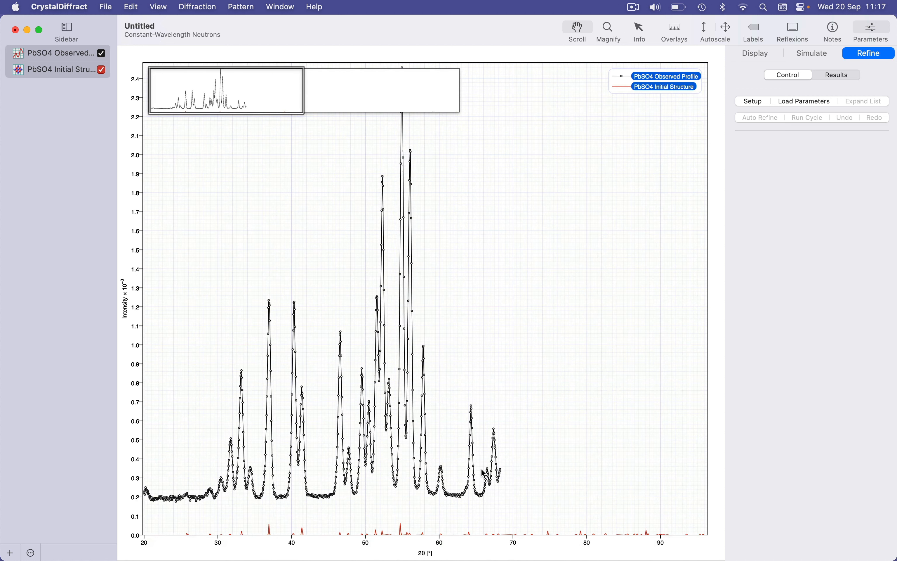
{"action": "left_click_drag", "start_coordinate": [307, 409], "coordinate": [493, 408]}
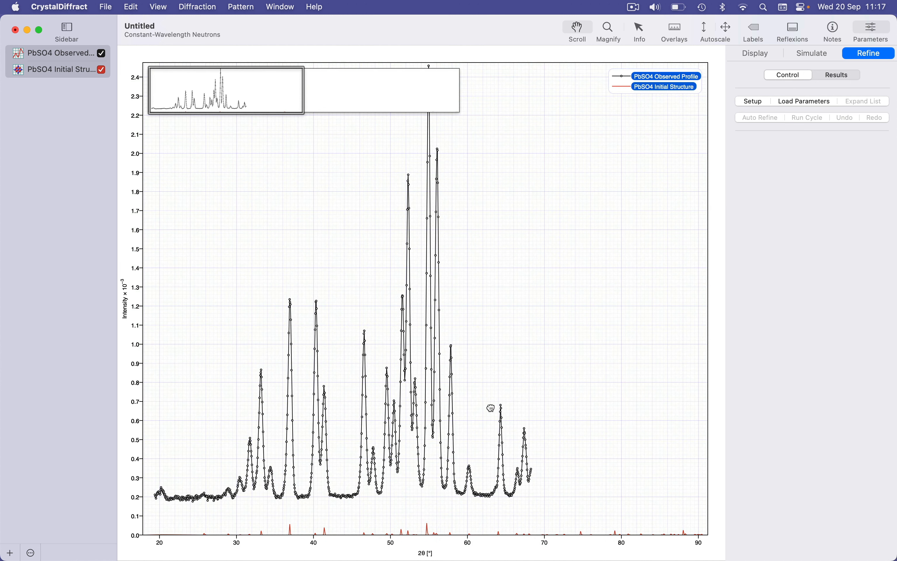
{"action": "left_click", "coordinate": [643, 33]}
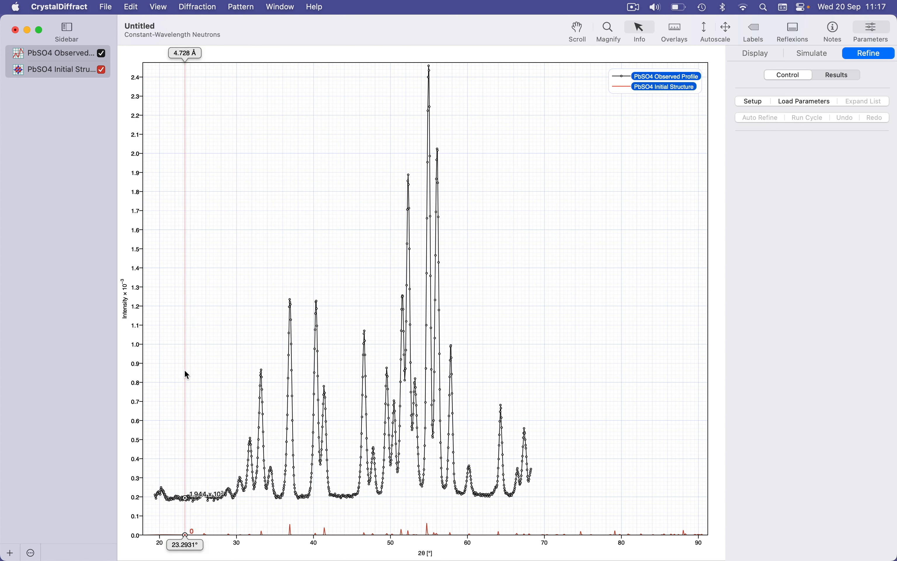
{"action": "left_click_drag", "start_coordinate": [185, 370], "coordinate": [513, 369]}
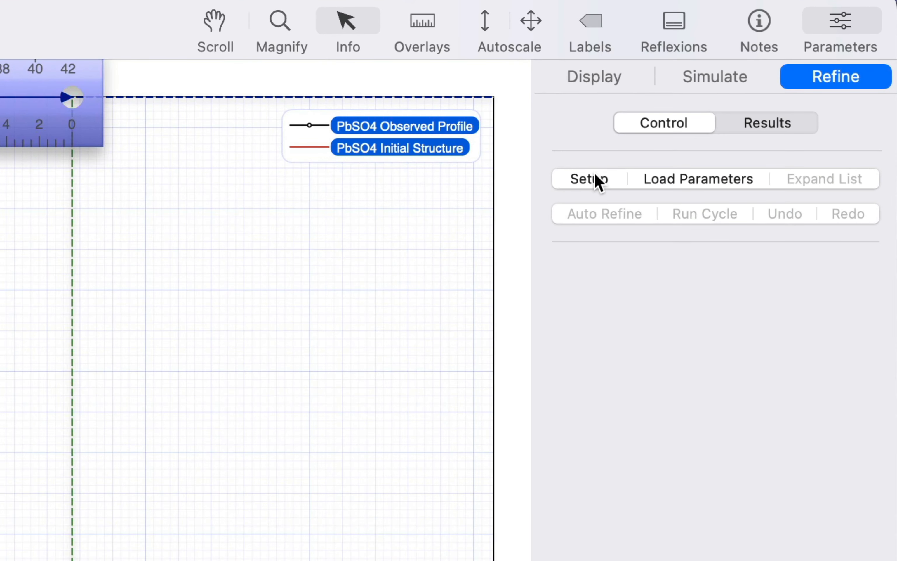
Step: Set the refinement peak range to the ruler limits and hide the ruler overlay
{"action": "left_click", "coordinate": [759, 102]}
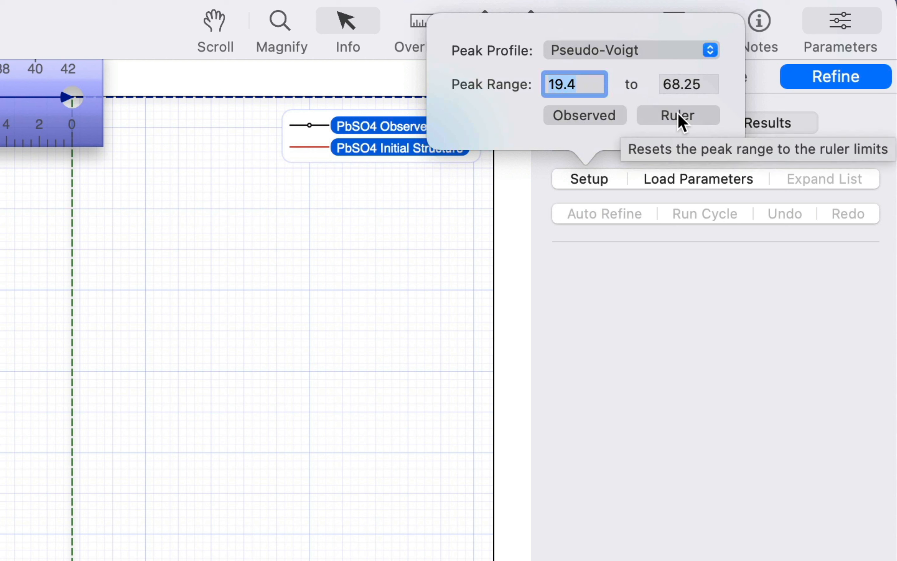
{"action": "left_click", "coordinate": [678, 115]}
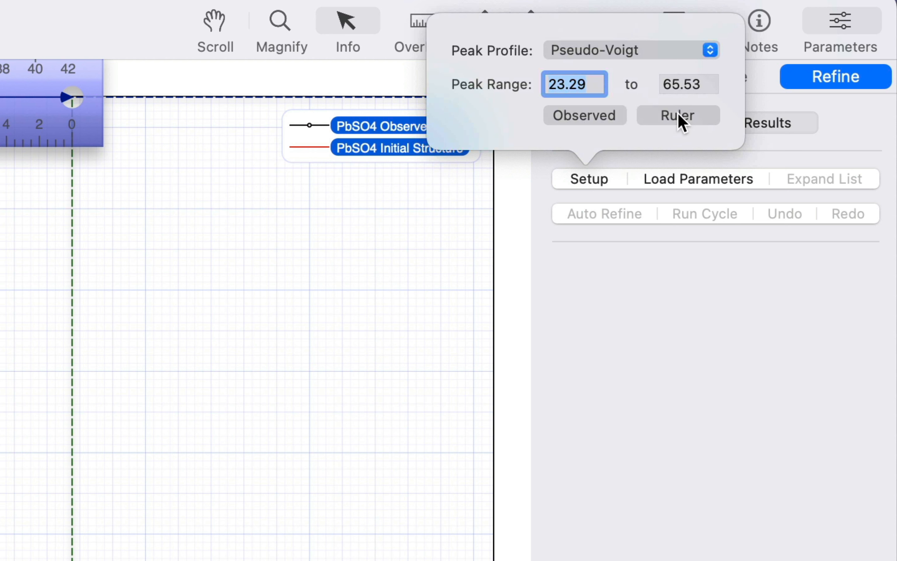
{"action": "left_click", "coordinate": [415, 17]}
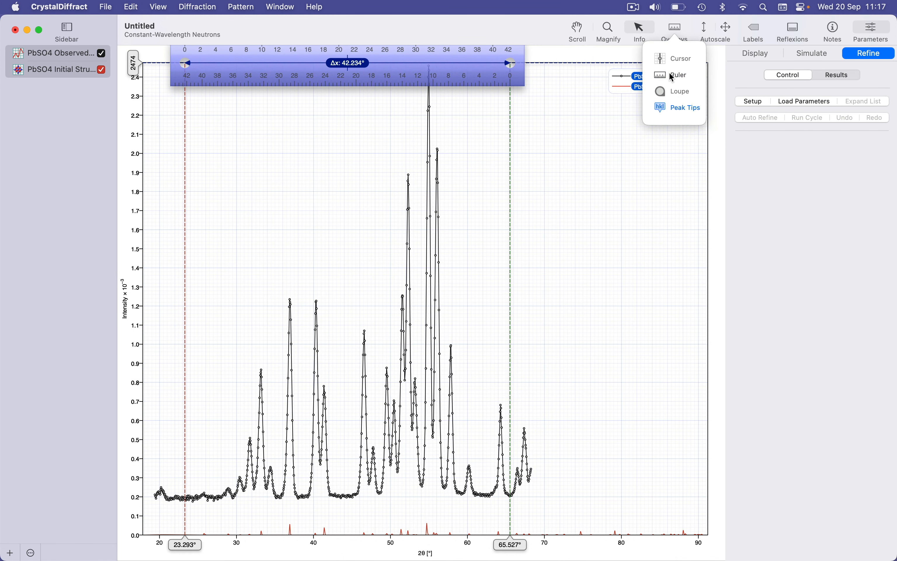
{"action": "left_click", "coordinate": [670, 73]}
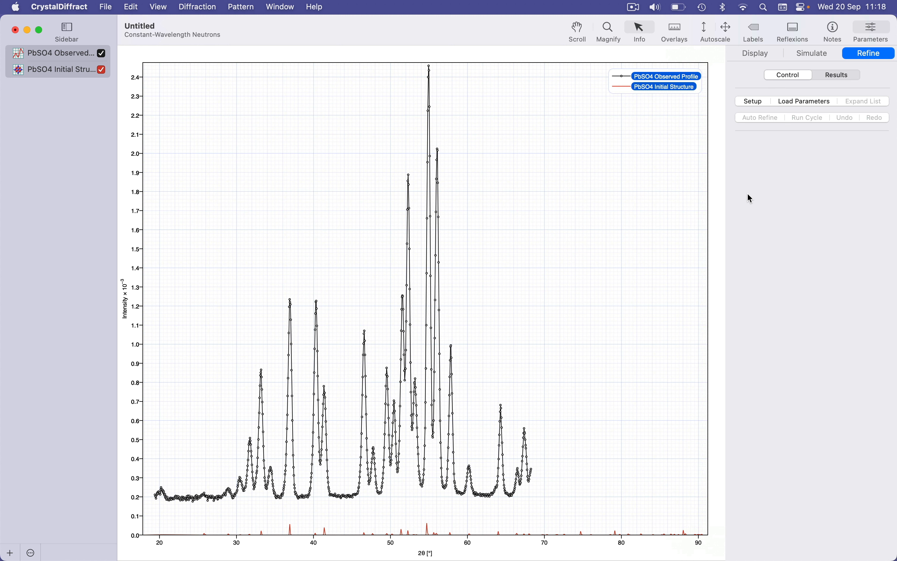
Step: Load the refinement parameters for the calculated pattern
{"action": "left_click", "coordinate": [808, 102]}
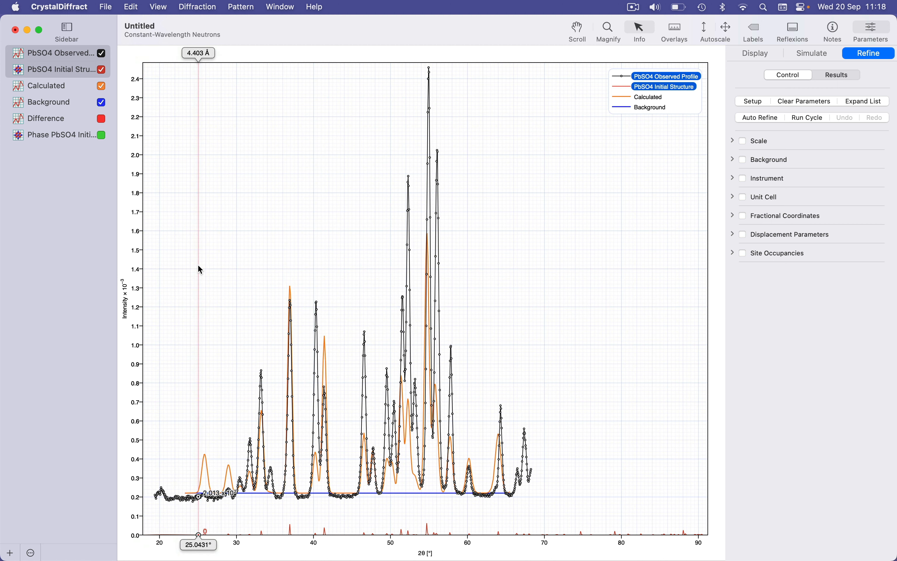
{"action": "scroll", "coordinate": [199, 270], "scroll_direction": "up", "scroll_amount": 5}
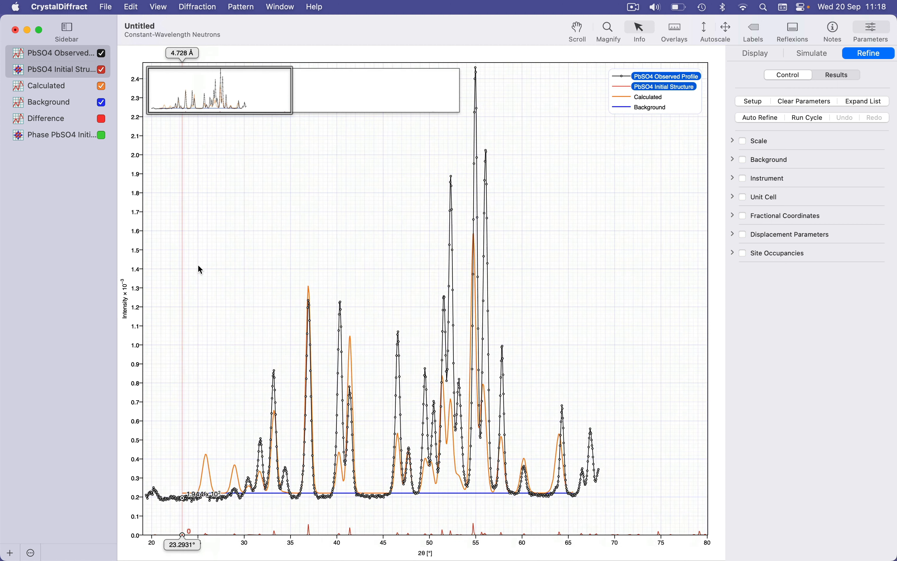
{"action": "left_click", "coordinate": [580, 22]}
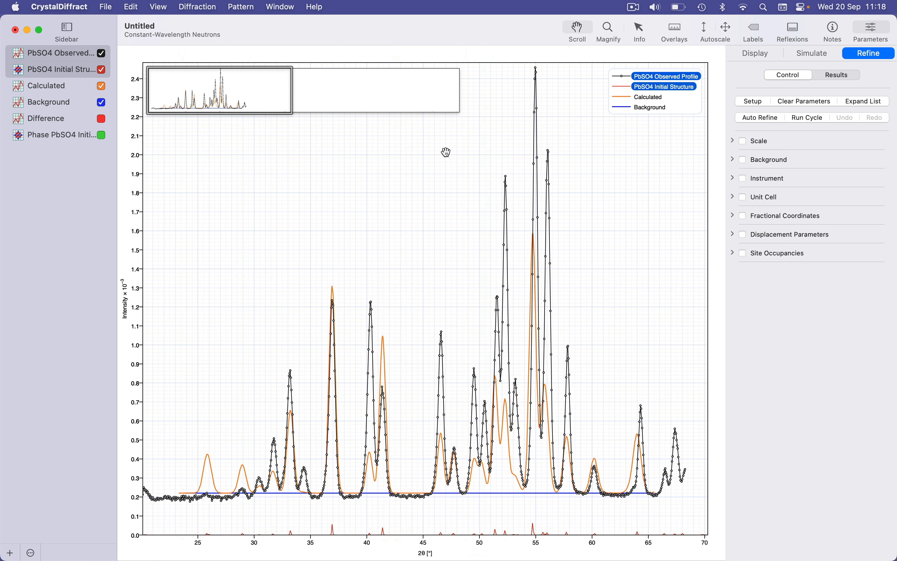
{"action": "left_click_drag", "start_coordinate": [448, 150], "coordinate": [467, 154]}
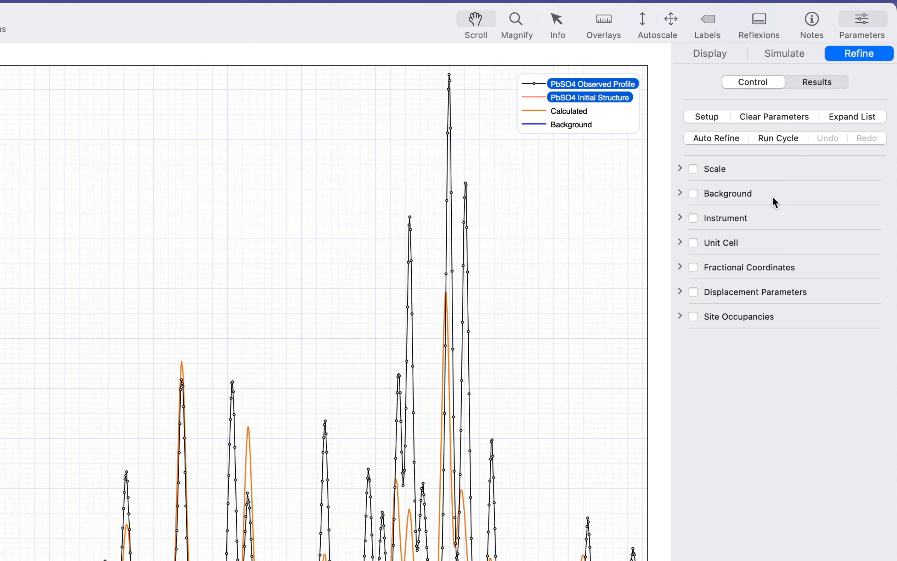
Step: Expand the Scale parameters and set the scale value to 150
{"action": "left_click", "coordinate": [679, 168]}
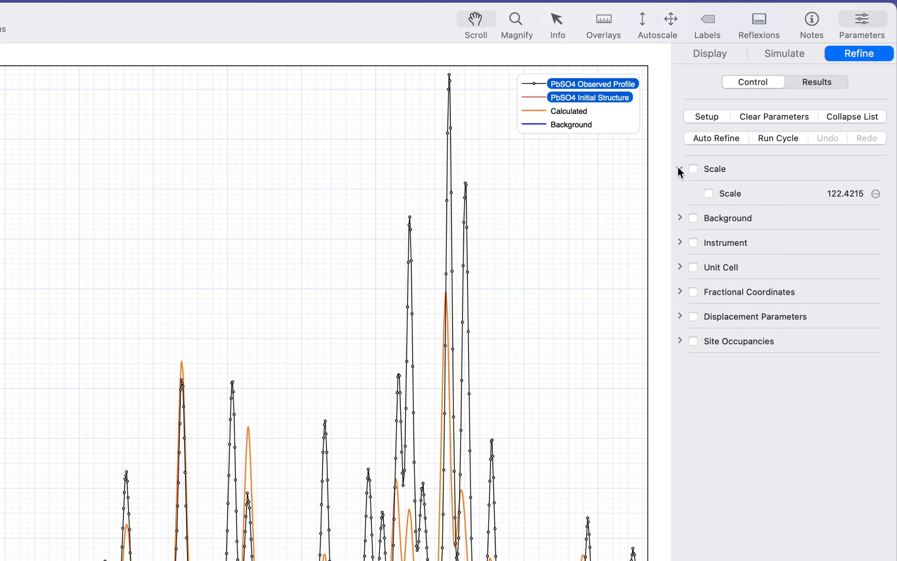
{"action": "left_click", "coordinate": [836, 196]}
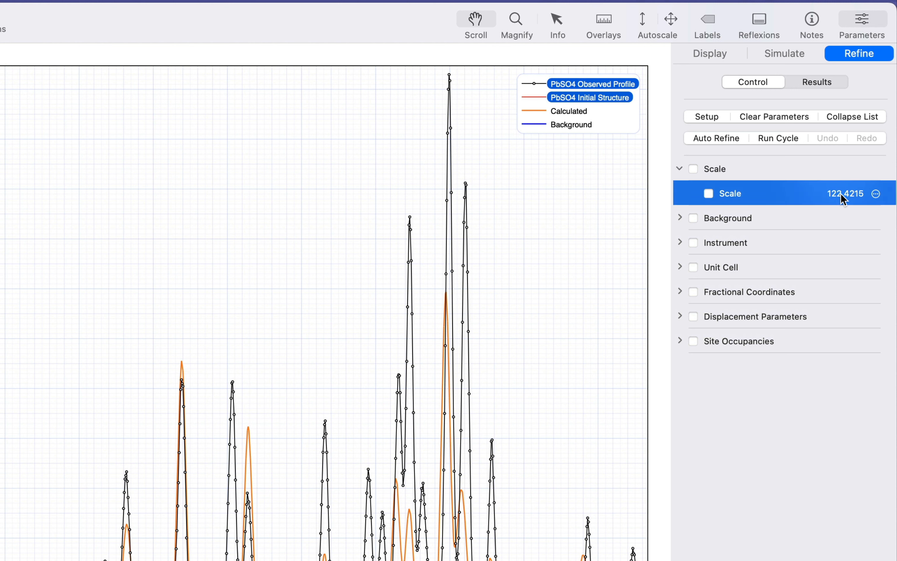
{"action": "left_click", "coordinate": [842, 195]}
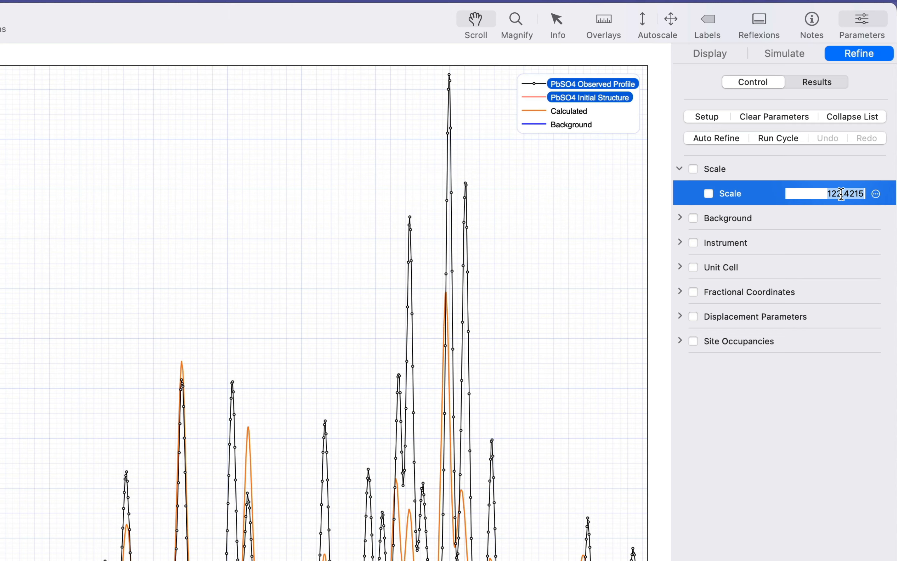
{"action": "type", "text": "150"}
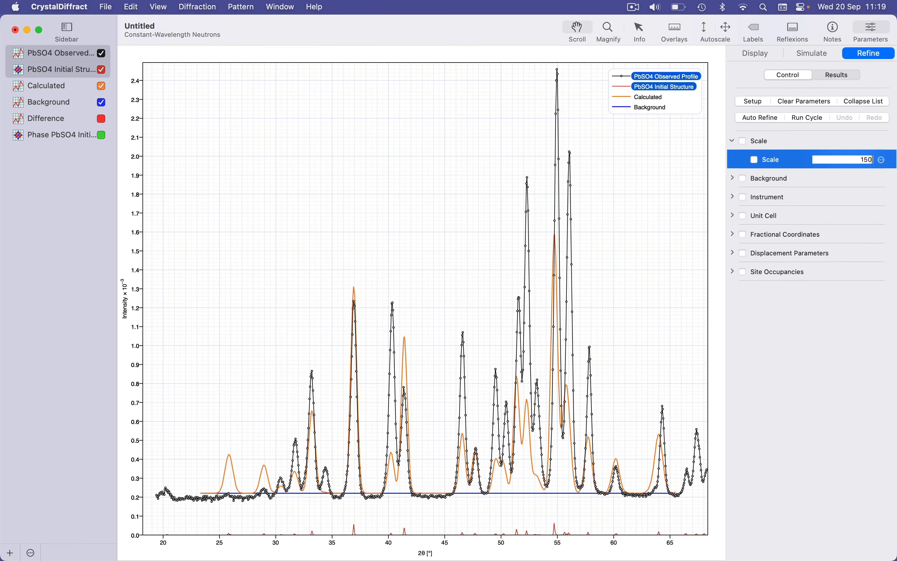
{"action": "key", "text": "Return"}
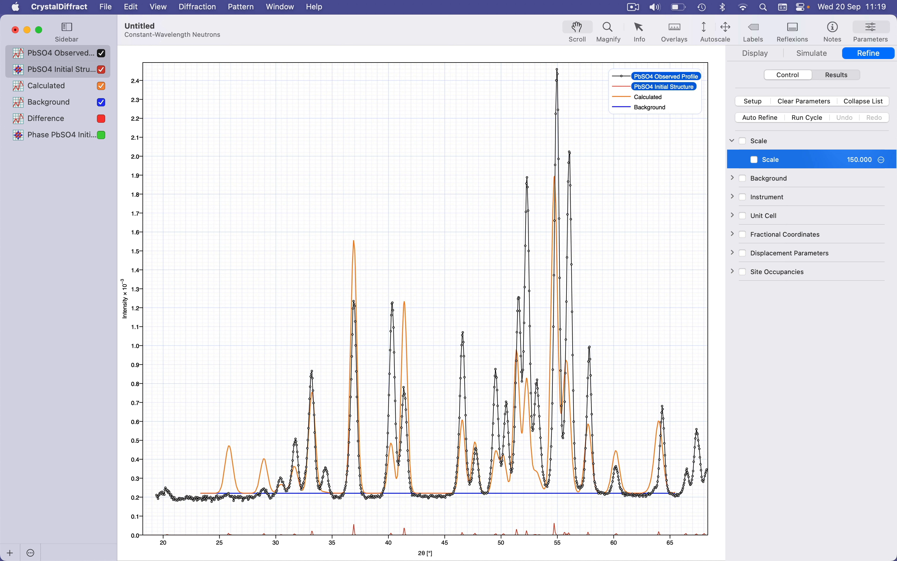
Step: Set the scale value to 130 and inspect its range and damping refinement options
{"action": "left_click", "coordinate": [857, 163]}
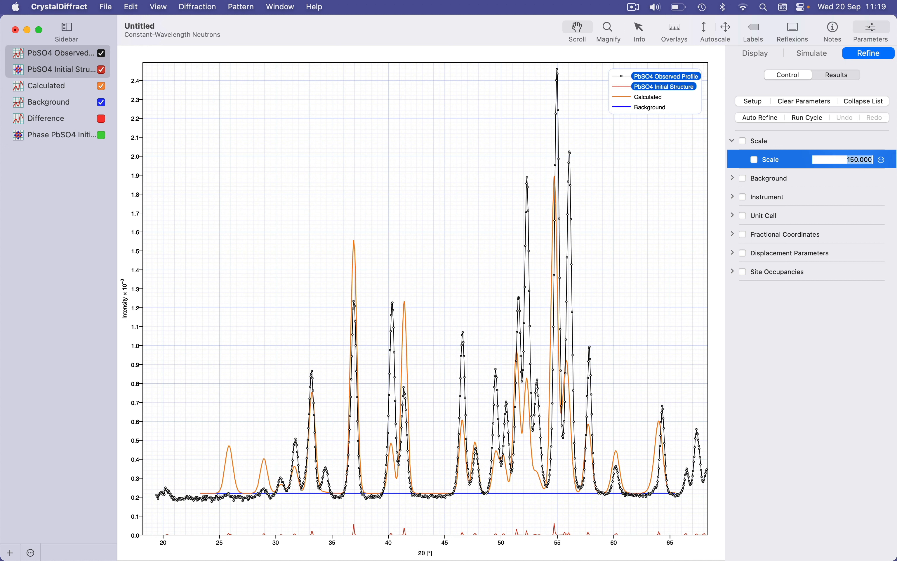
{"action": "type", "text": "130"}
{"action": "key", "text": "Return"}
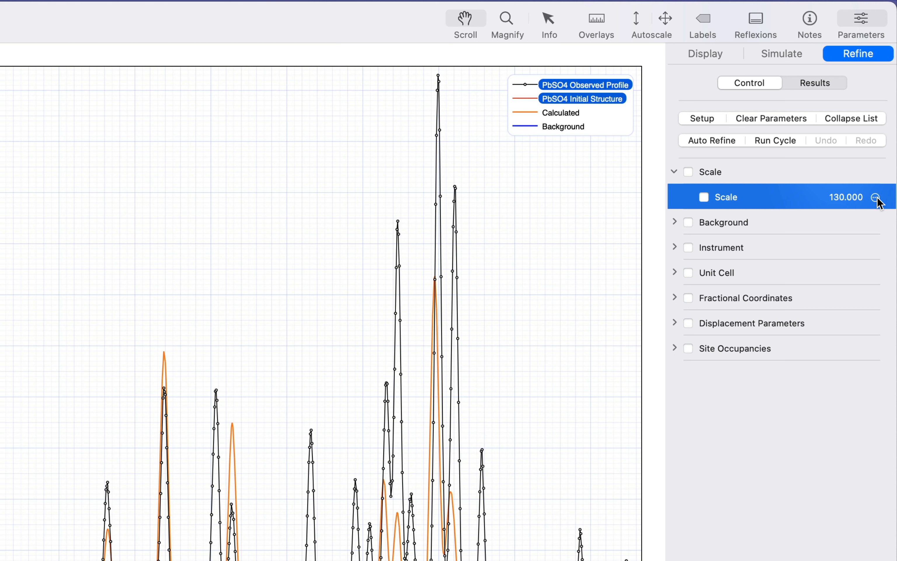
{"action": "left_click", "coordinate": [877, 198]}
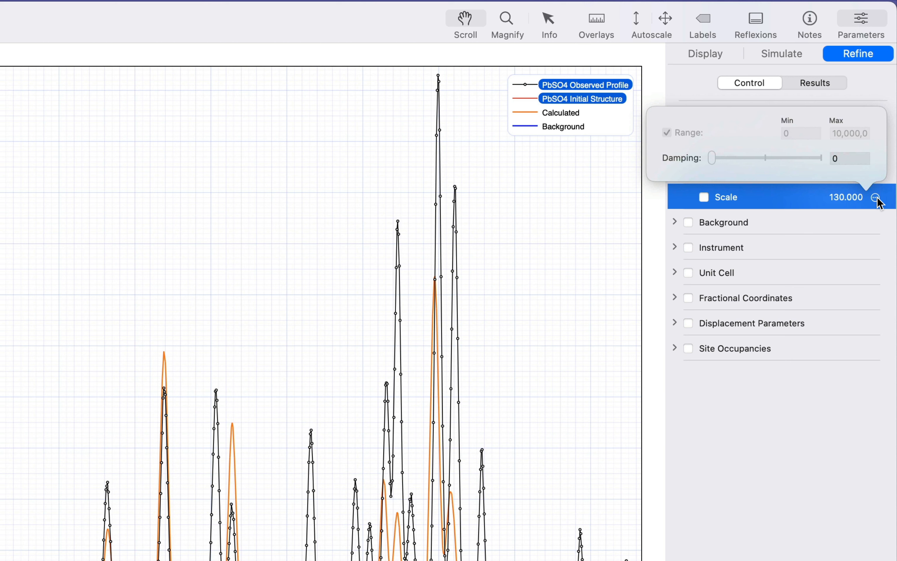
{"action": "left_click", "coordinate": [834, 446]}
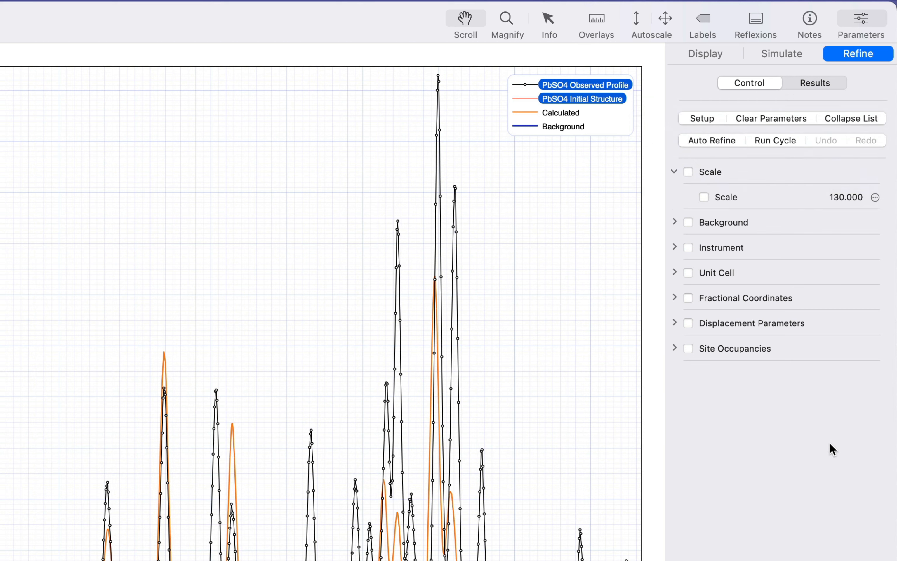
Step: Examine the background coefficients and the instrument parameters from wavelength to asymmetry
{"action": "left_click", "coordinate": [674, 172]}
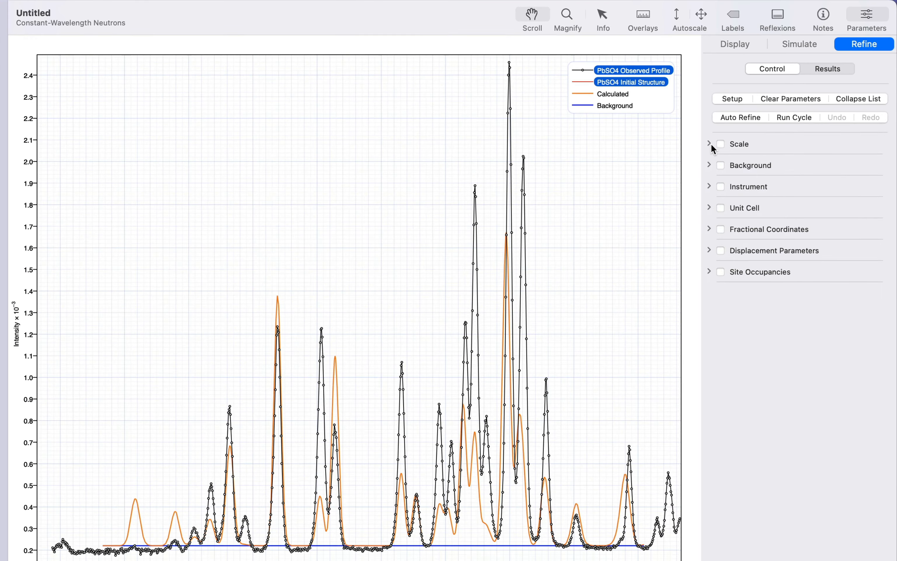
{"action": "left_click", "coordinate": [710, 165]}
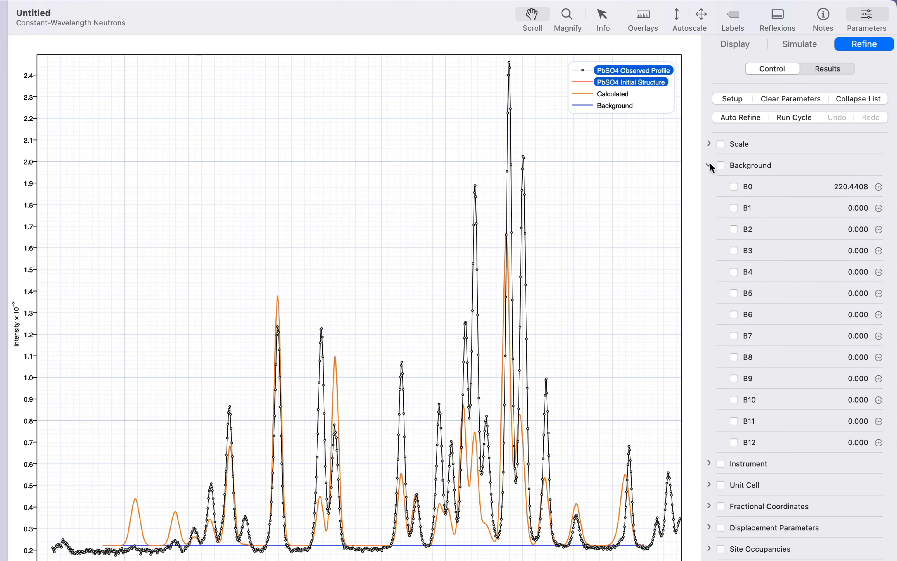
{"action": "left_click", "coordinate": [709, 165]}
{"action": "left_click", "coordinate": [708, 185]}
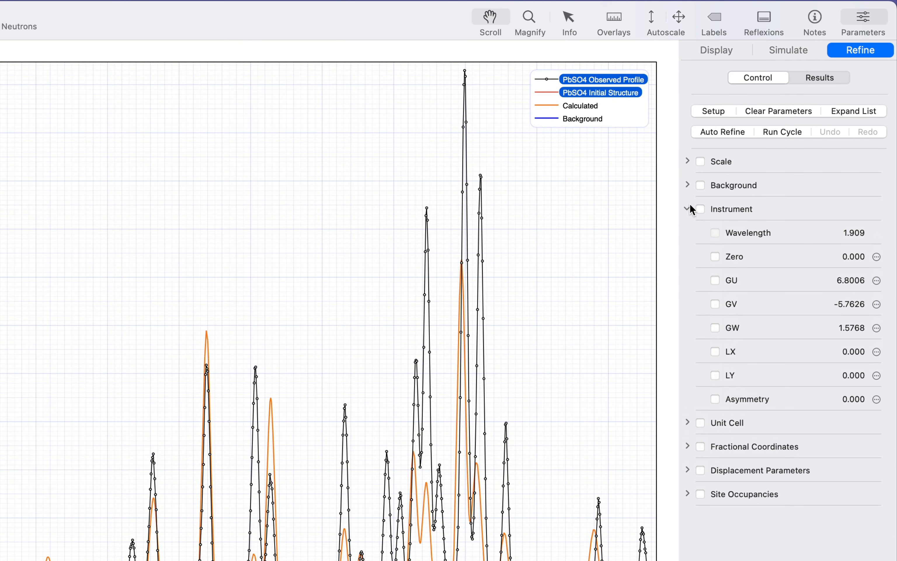
{"action": "left_click", "coordinate": [763, 239]}
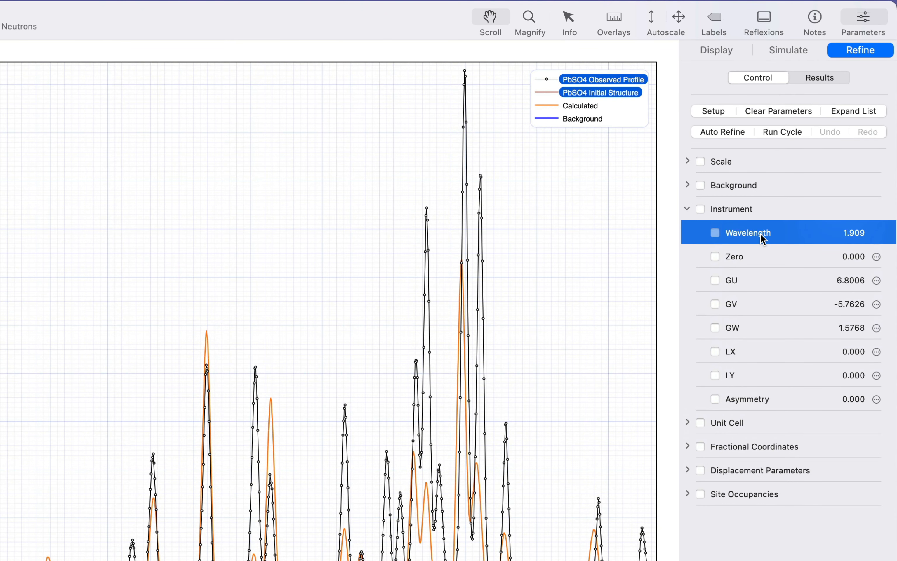
{"action": "key", "text": "Down"}
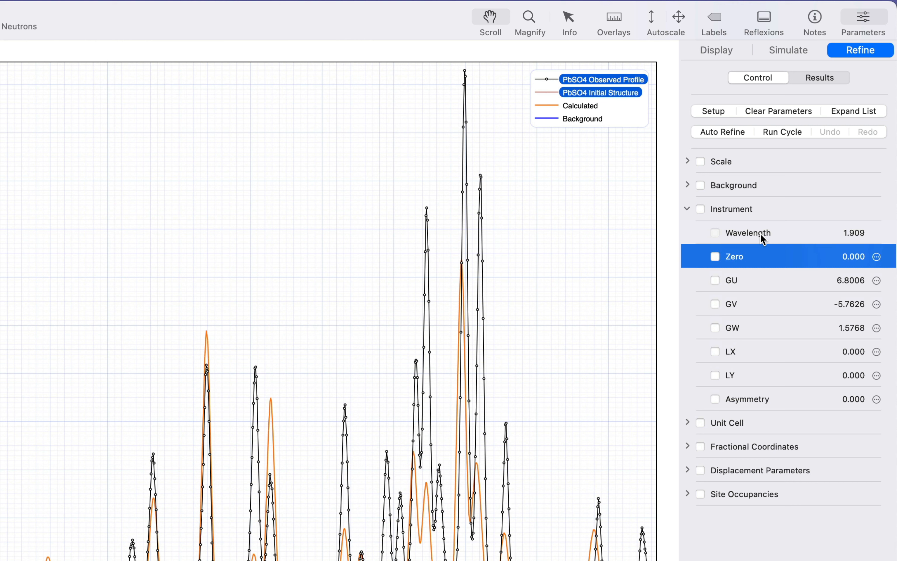
{"action": "key", "text": "Down"}
{"action": "key", "text": "Down"}
{"action": "key", "text": "Down"}
{"action": "key", "text": "Down"}
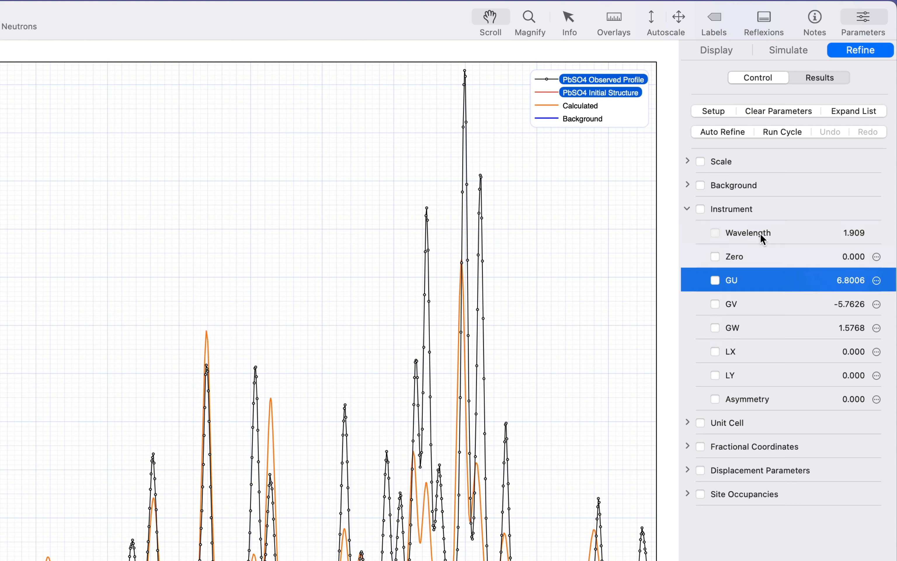
{"action": "key", "text": "Down"}
{"action": "key", "text": "Down"}
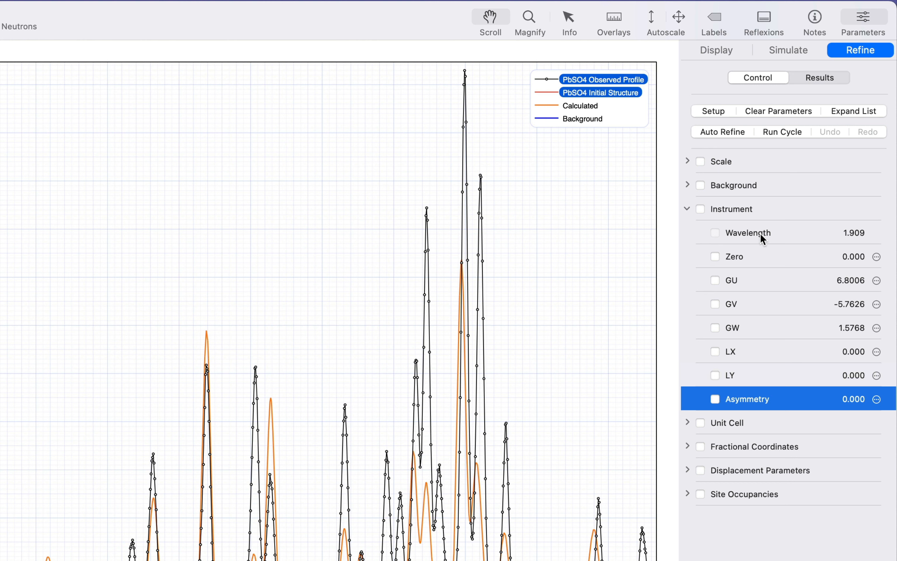
{"action": "left_click", "coordinate": [688, 209]}
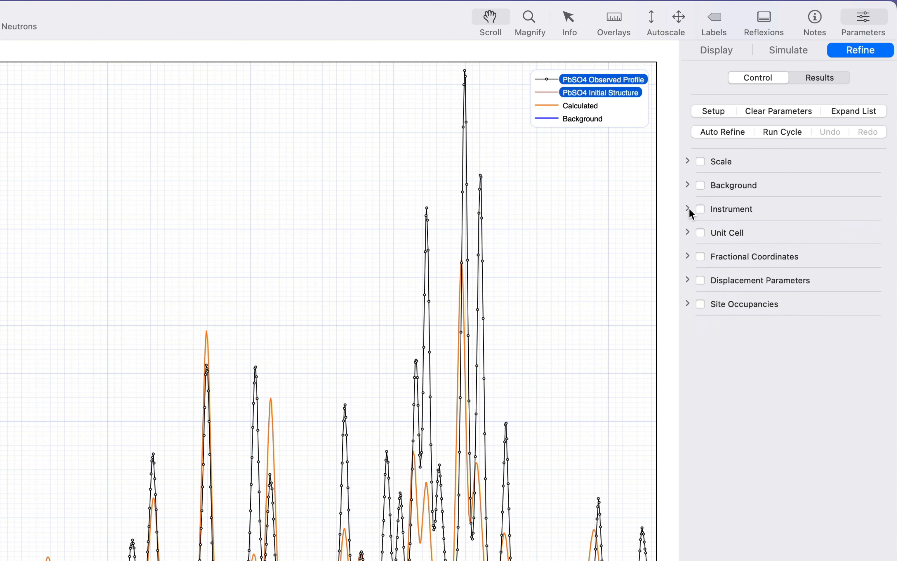
Step: Examine the unit cell parameters a, b, c and the cell angles
{"action": "left_click", "coordinate": [688, 233]}
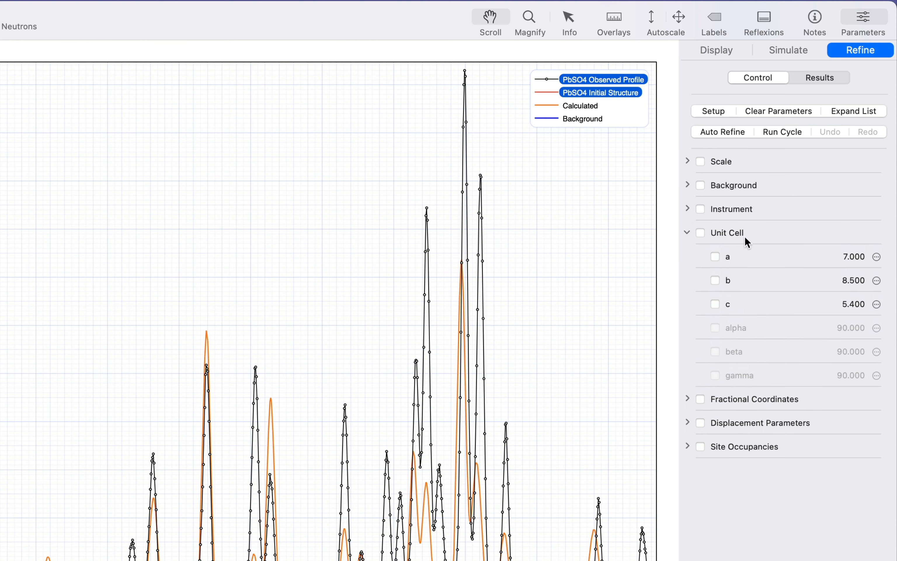
{"action": "left_click", "coordinate": [762, 264]}
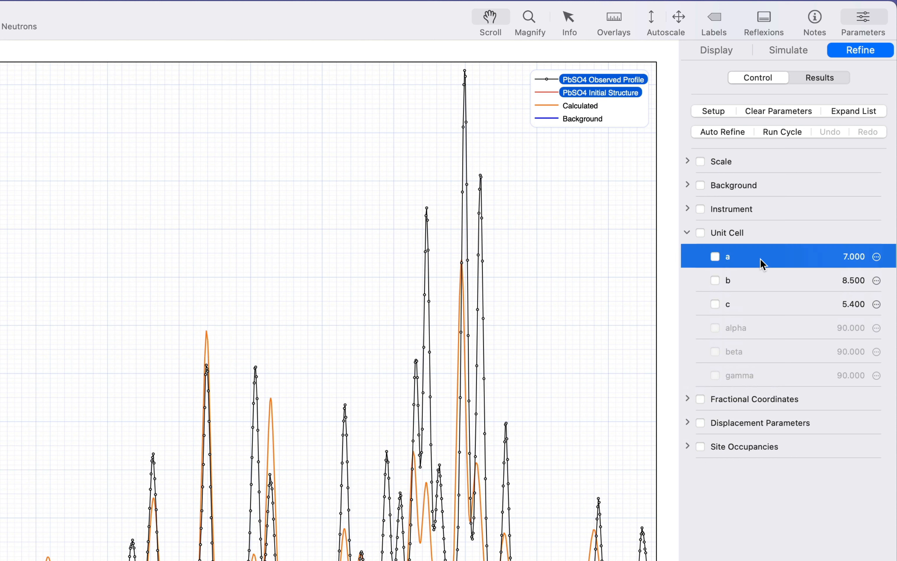
{"action": "key", "text": "Down"}
{"action": "key", "text": "Down"}
{"action": "key", "text": "Down"}
{"action": "key", "text": "Down"}
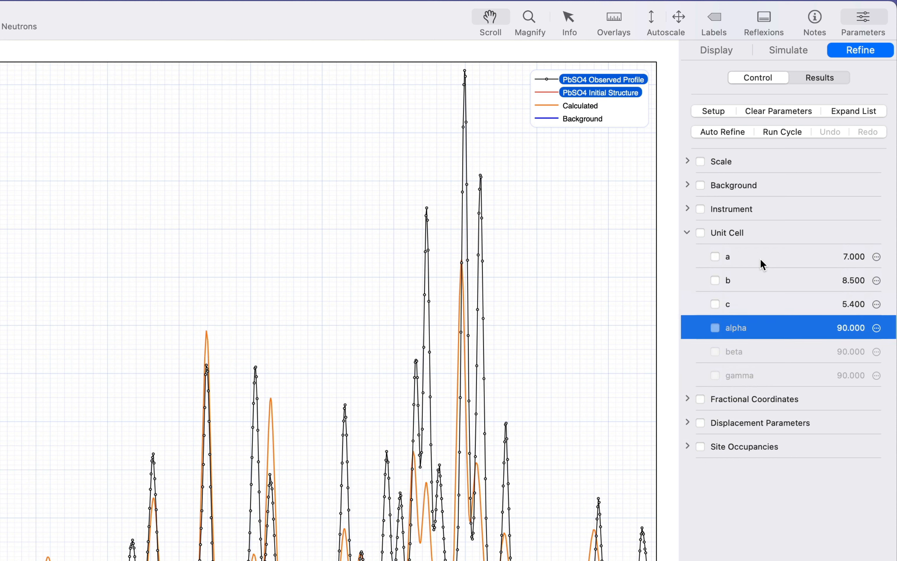
{"action": "key", "text": "Down"}
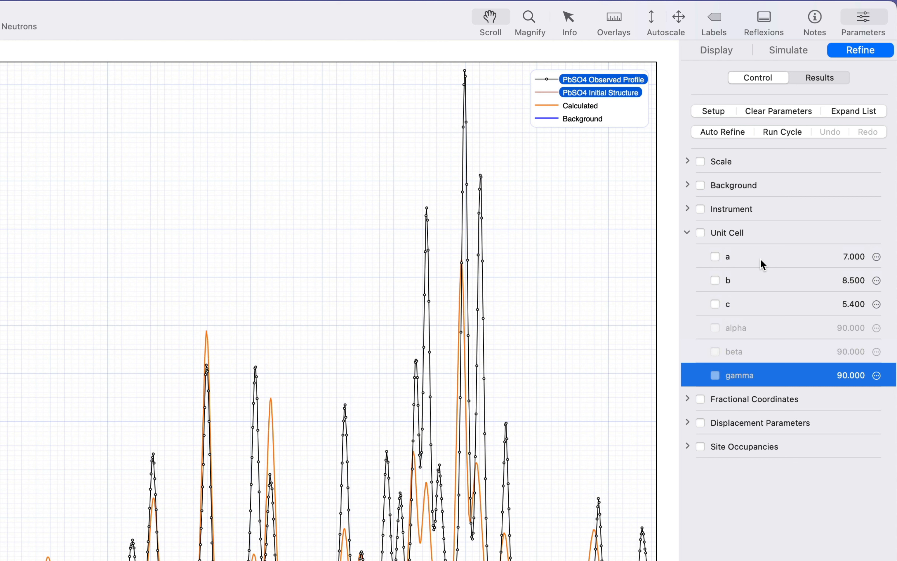
{"action": "left_click", "coordinate": [762, 263]}
{"action": "key", "text": "Down"}
{"action": "key", "text": "Down"}
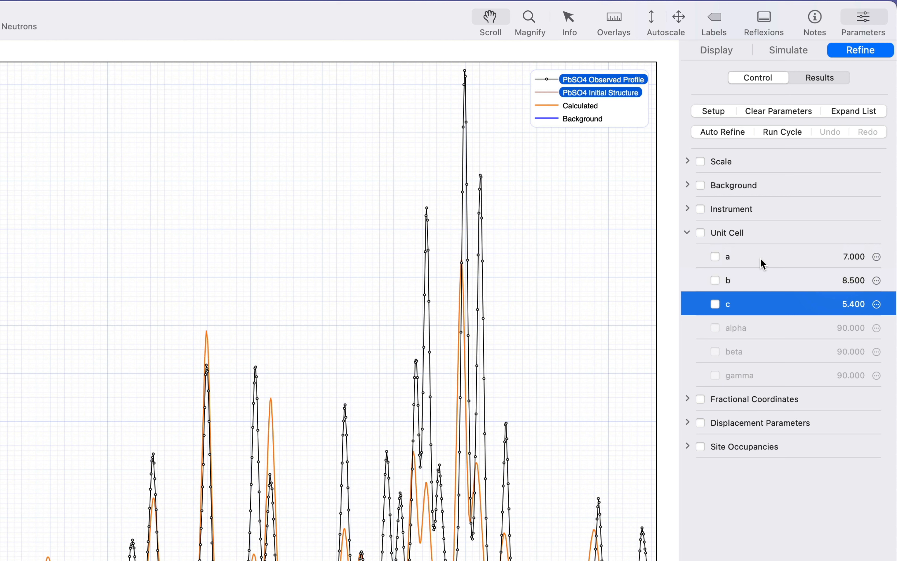
{"action": "key", "text": "Up"}
{"action": "key", "text": "Up"}
{"action": "key", "text": "Up"}
{"action": "key", "text": "Left"}
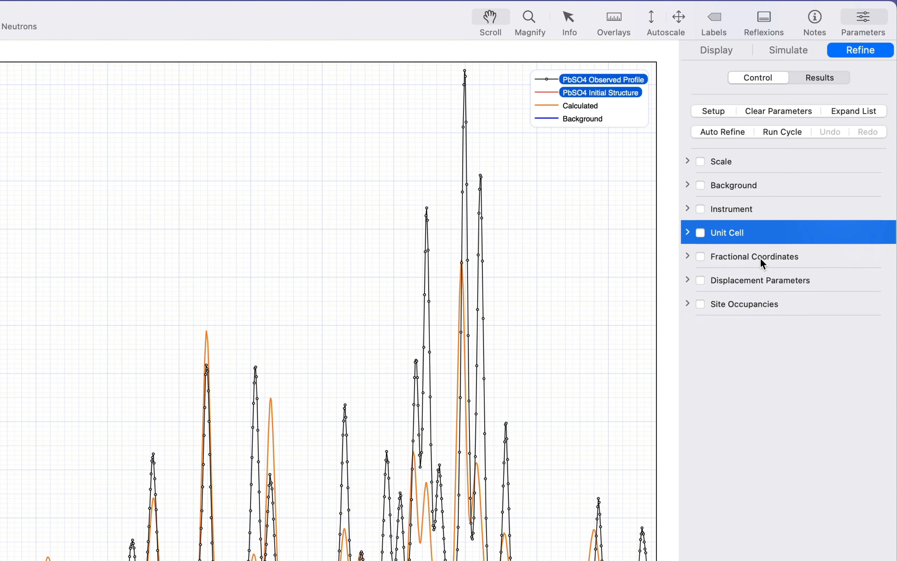
Step: Examine the fractional coordinates of the O(1), O(2) and O(3) atoms
{"action": "key", "text": "Down"}
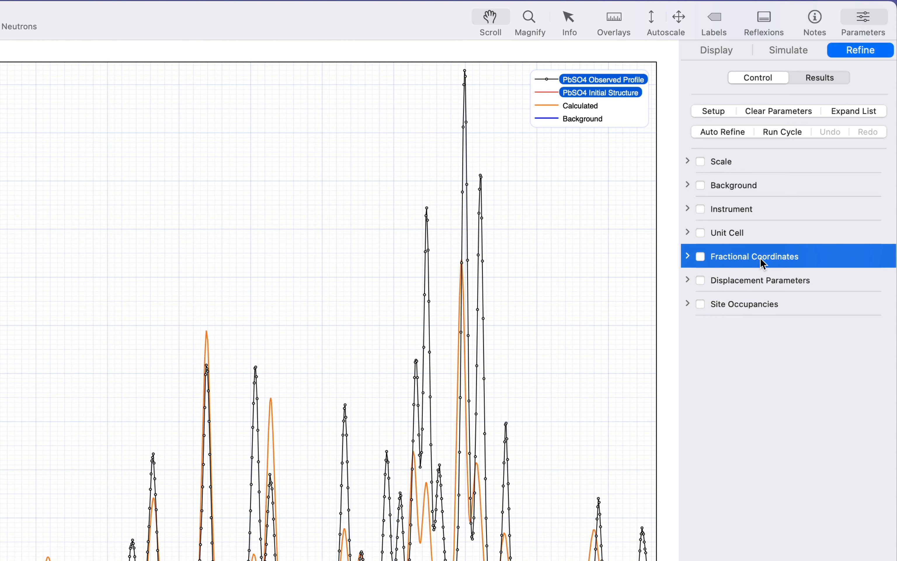
{"action": "key", "text": "Right"}
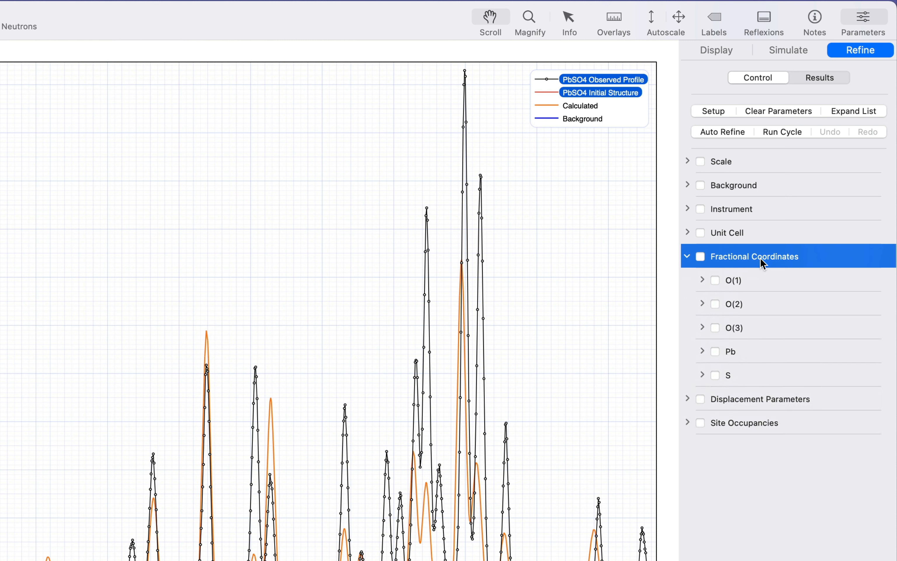
{"action": "key", "text": "Down"}
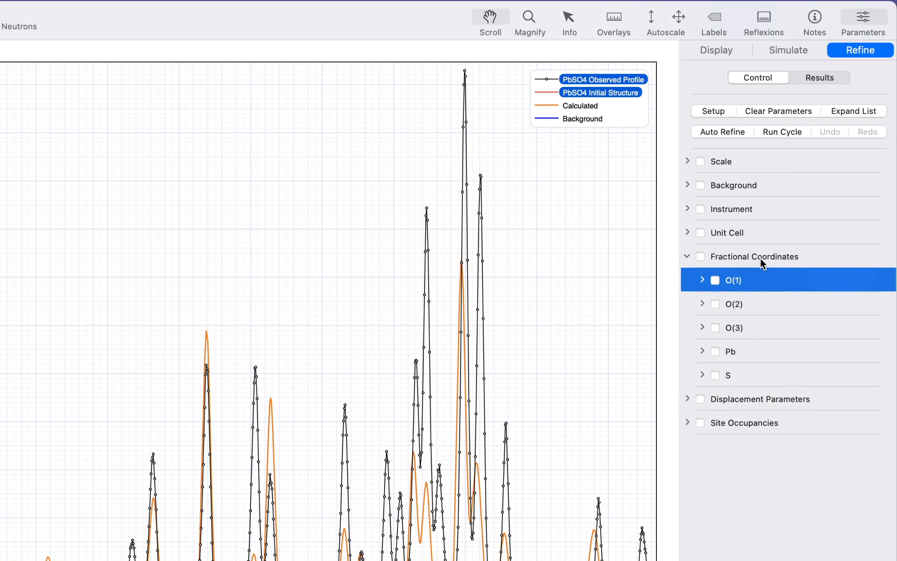
{"action": "key", "text": "Right"}
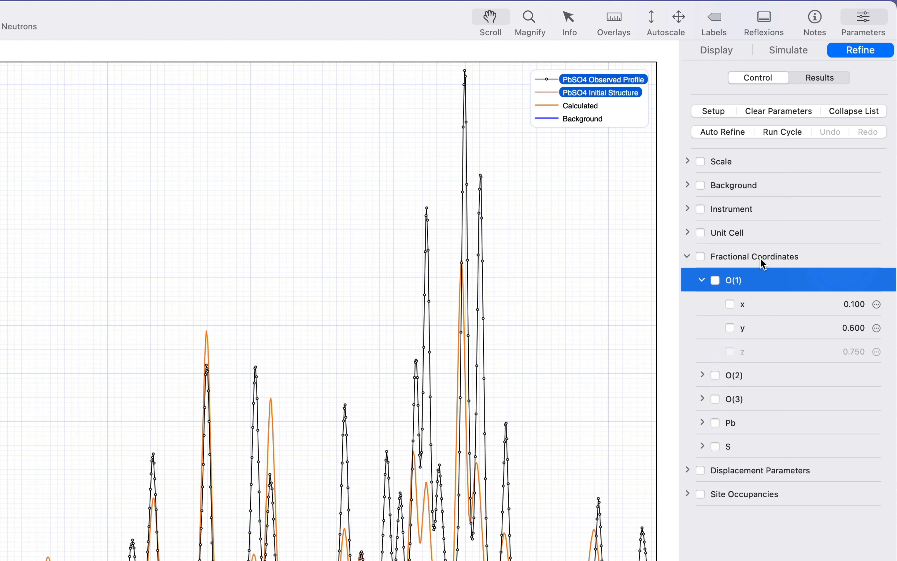
{"action": "left_click", "coordinate": [785, 351]}
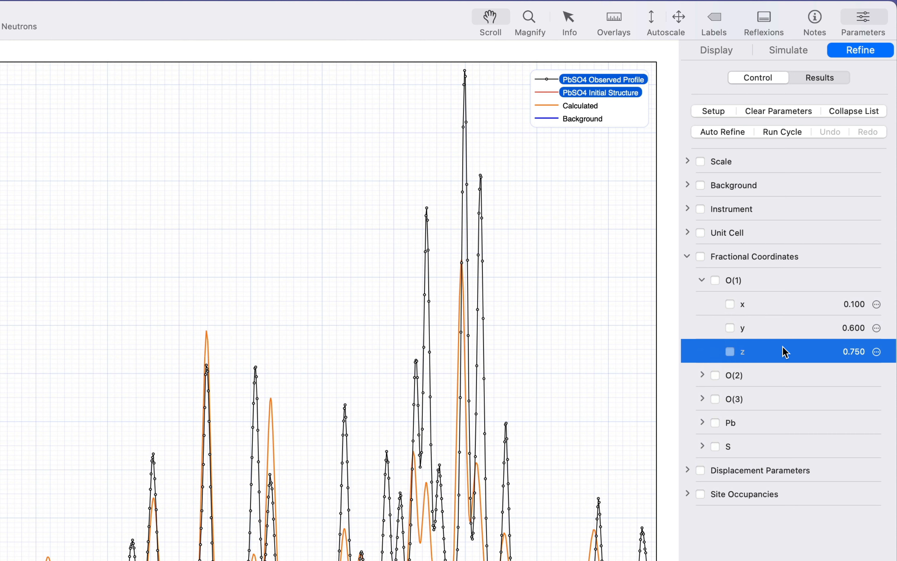
{"action": "left_click", "coordinate": [702, 375]}
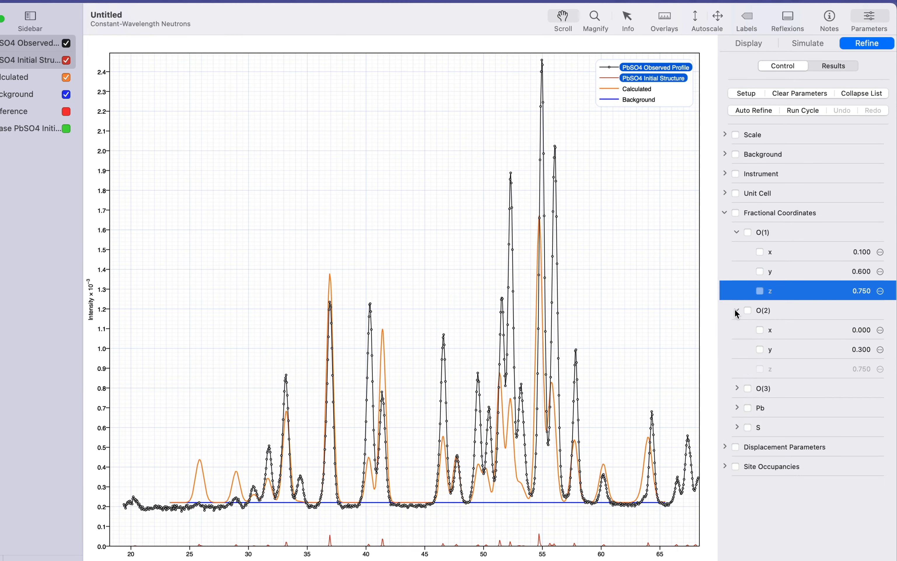
{"action": "left_click", "coordinate": [737, 389]}
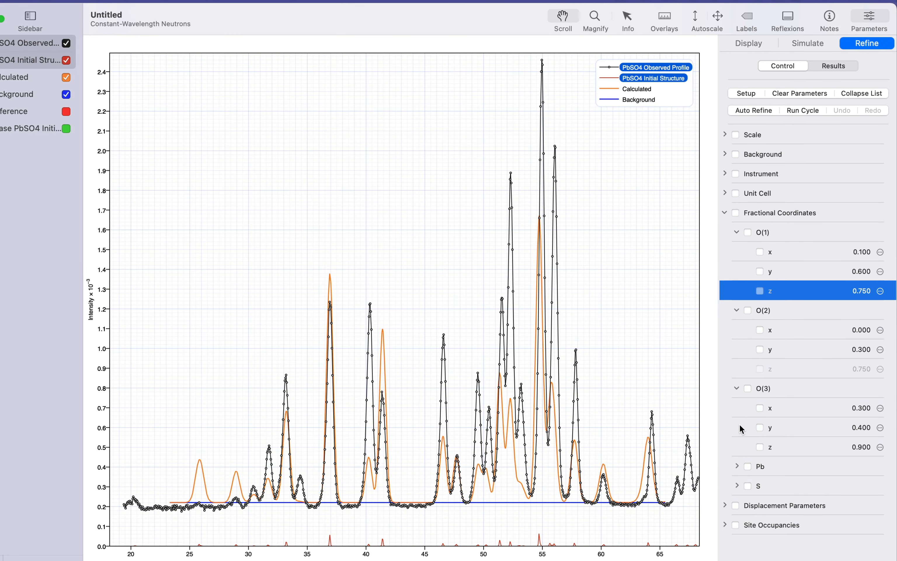
{"action": "left_click", "coordinate": [725, 212]}
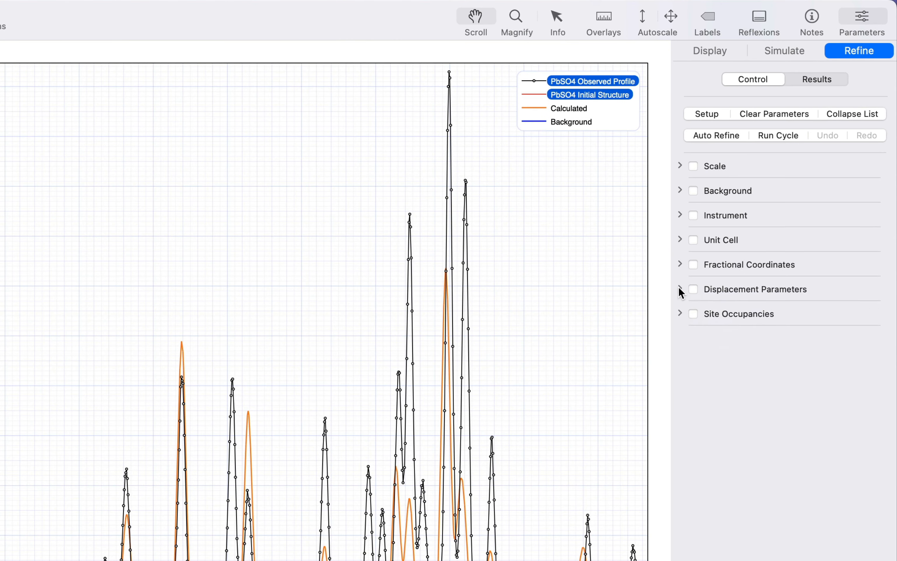
Step: Switch O(1)'s displacement parameter to anisotropic and browse its U1 to U6 components
{"action": "left_click", "coordinate": [719, 240]}
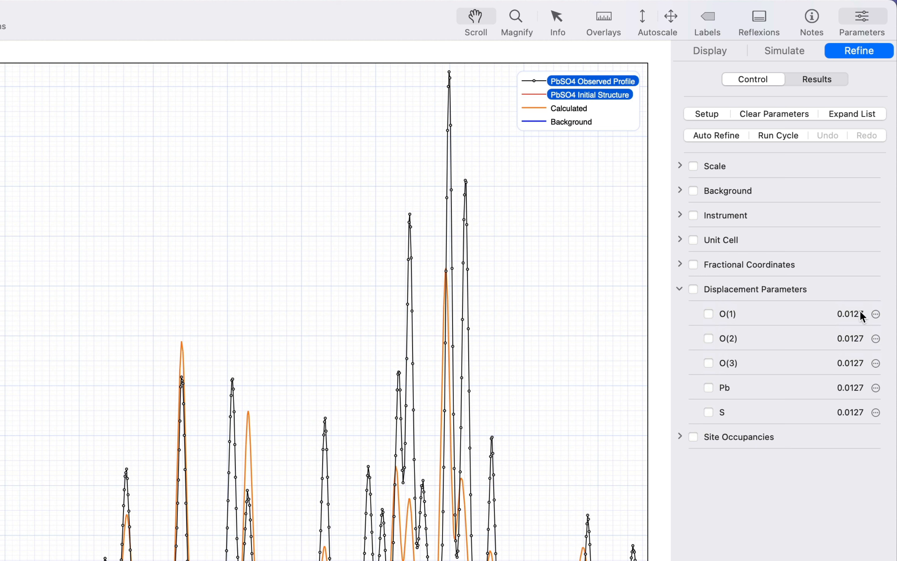
{"action": "left_click", "coordinate": [877, 314]}
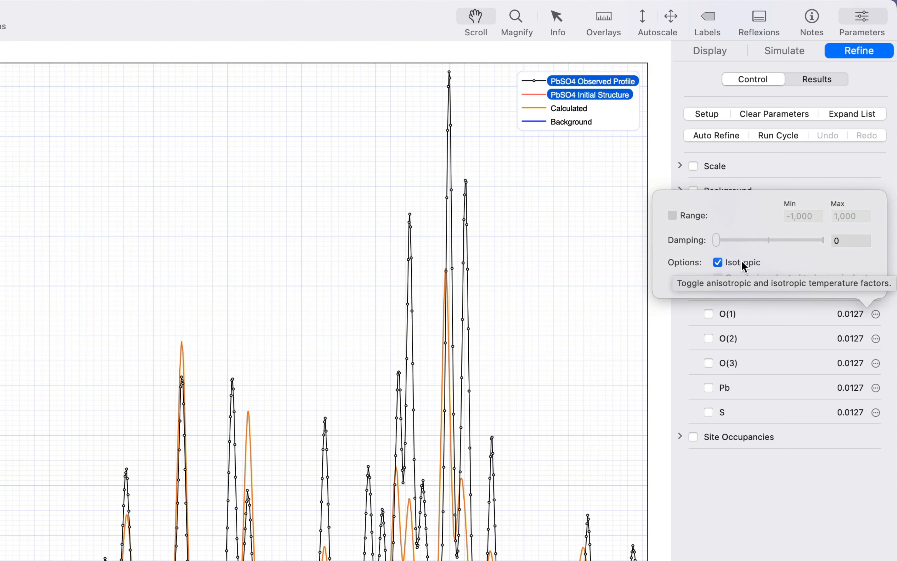
{"action": "left_click", "coordinate": [742, 262]}
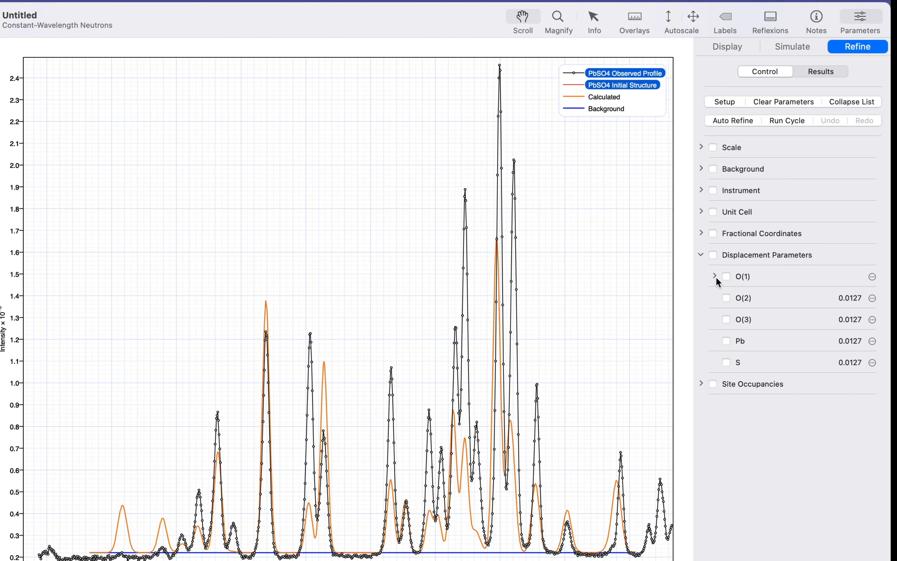
{"action": "left_click", "coordinate": [715, 276]}
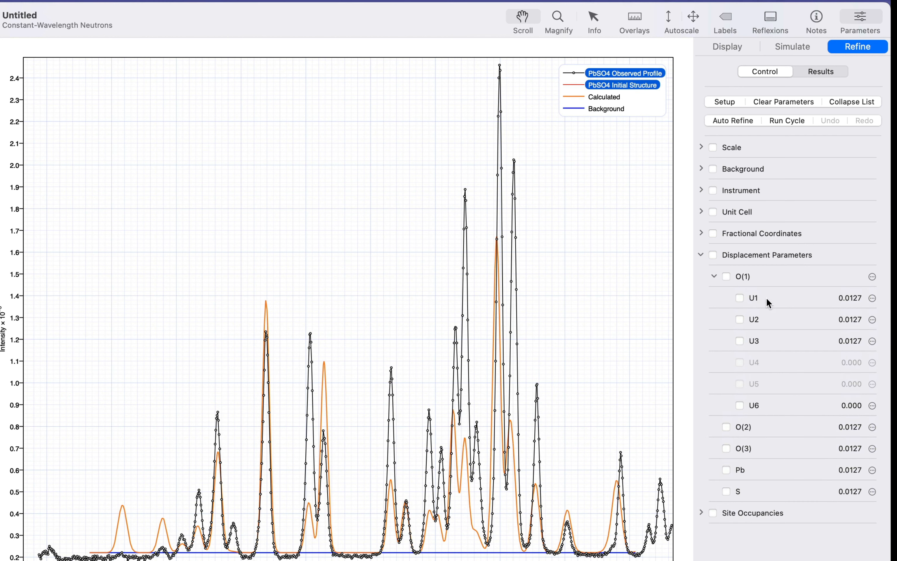
{"action": "left_click", "coordinate": [766, 297]}
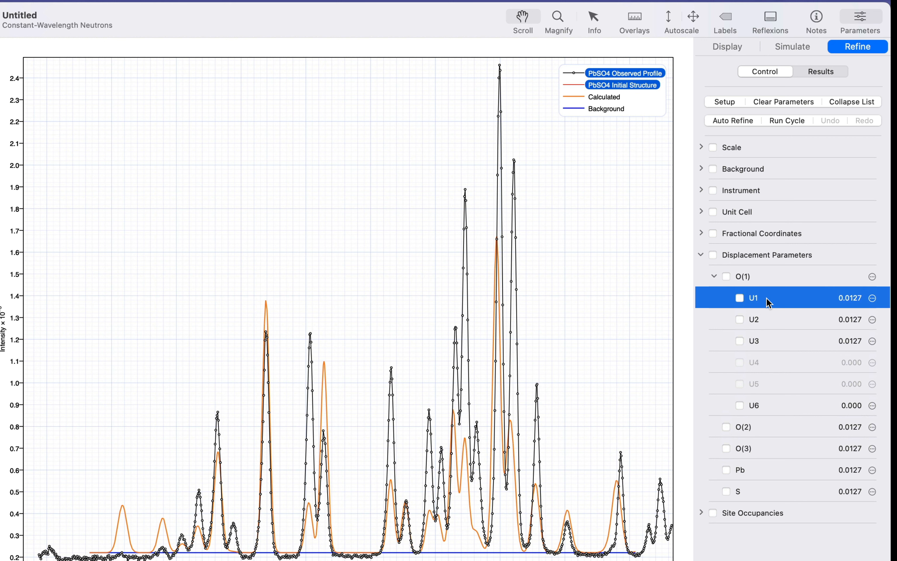
{"action": "key", "text": "Down"}
{"action": "key", "text": "Down"}
{"action": "key", "text": "Down"}
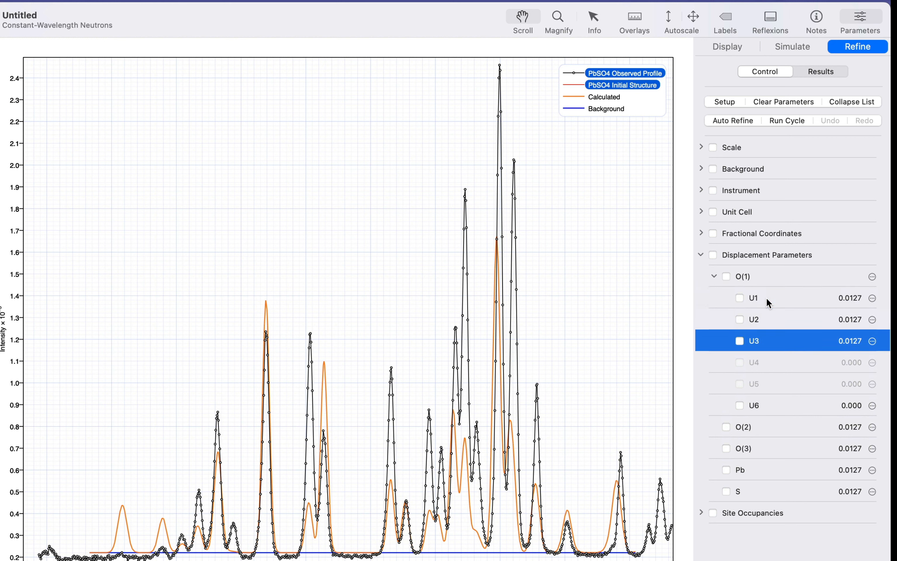
{"action": "key", "text": "Up"}
{"action": "key", "text": "Up"}
{"action": "key", "text": "Up"}
{"action": "key", "text": "Up"}
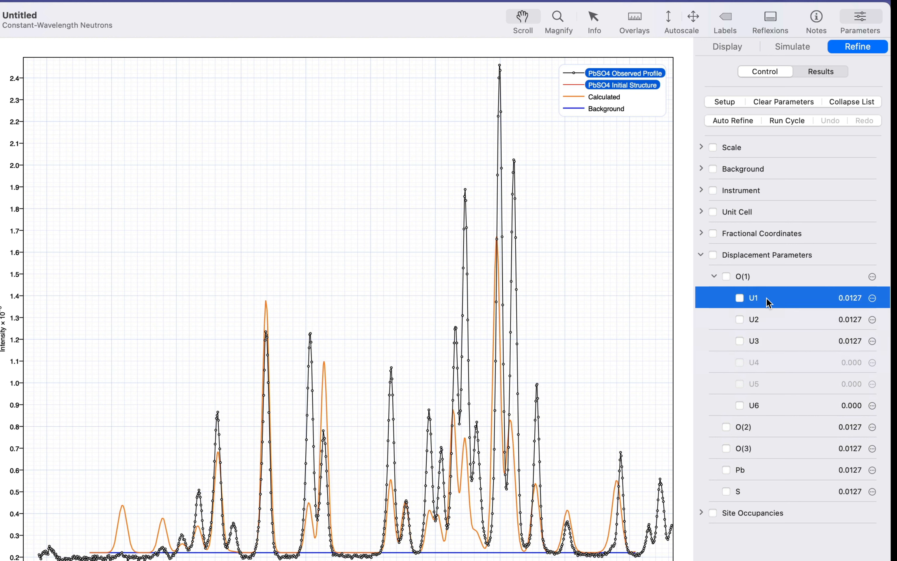
Step: Restore isotropic displacement for O(1) and expand the site occupancy parameters
{"action": "key", "text": "Left"}
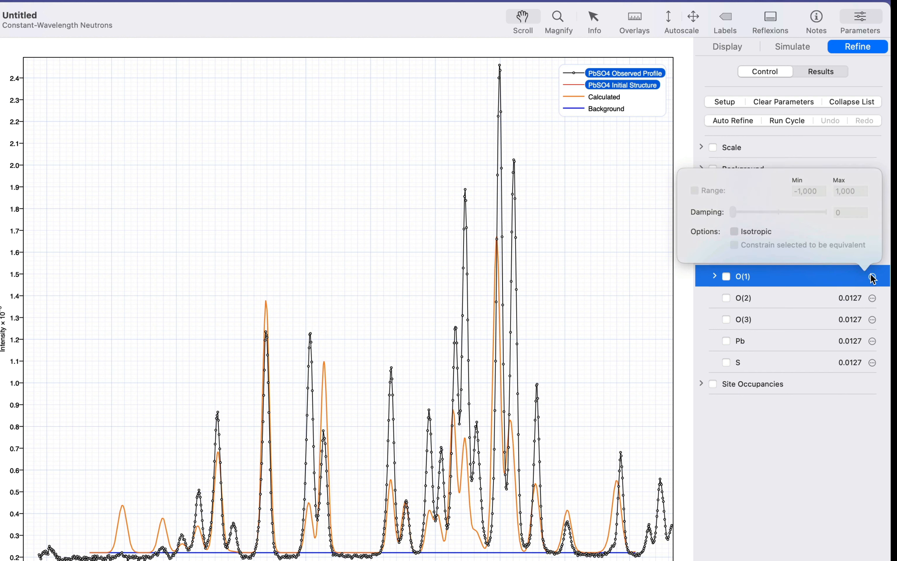
{"action": "left_click", "coordinate": [766, 233]}
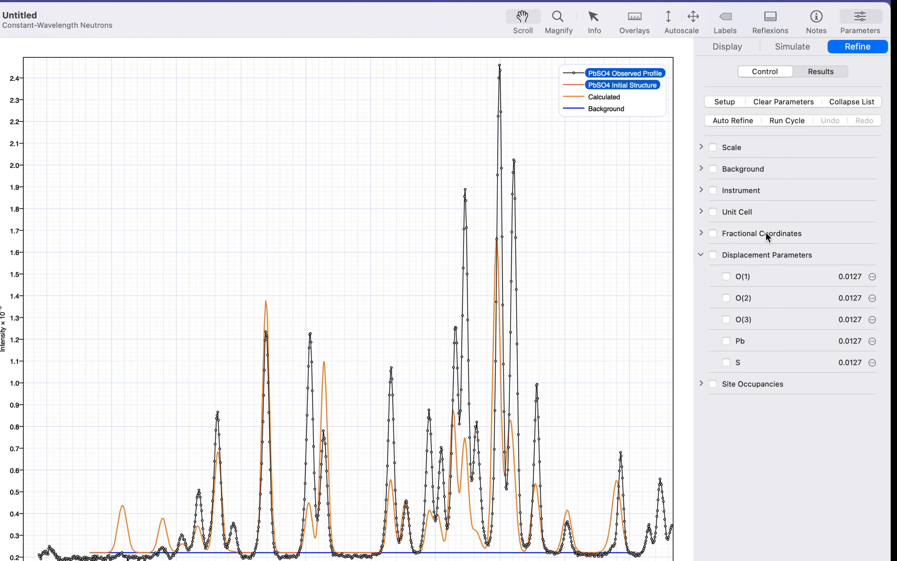
{"action": "left_click", "coordinate": [700, 255]}
{"action": "left_click", "coordinate": [700, 276]}
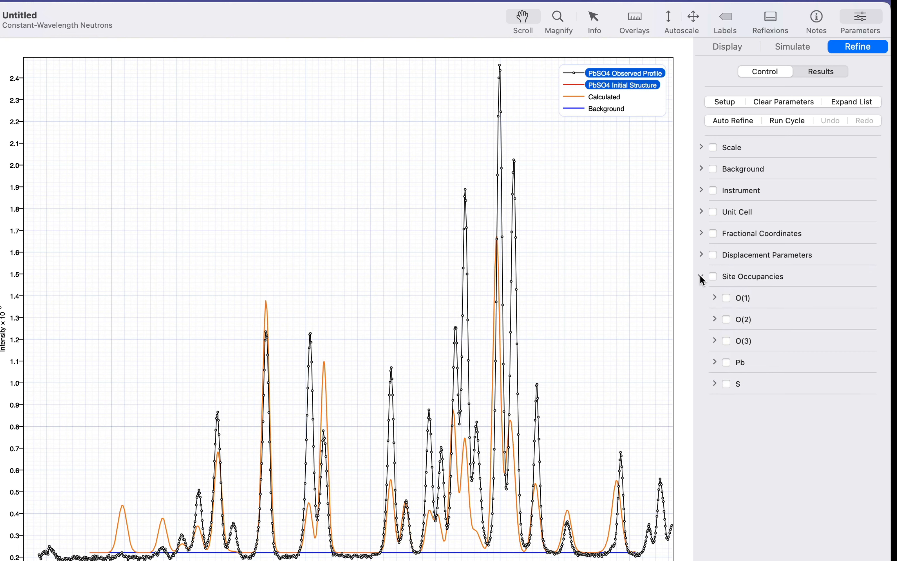
Step: Collapse the site occupancy parameters and run an automatic refinement
{"action": "left_click", "coordinate": [700, 276]}
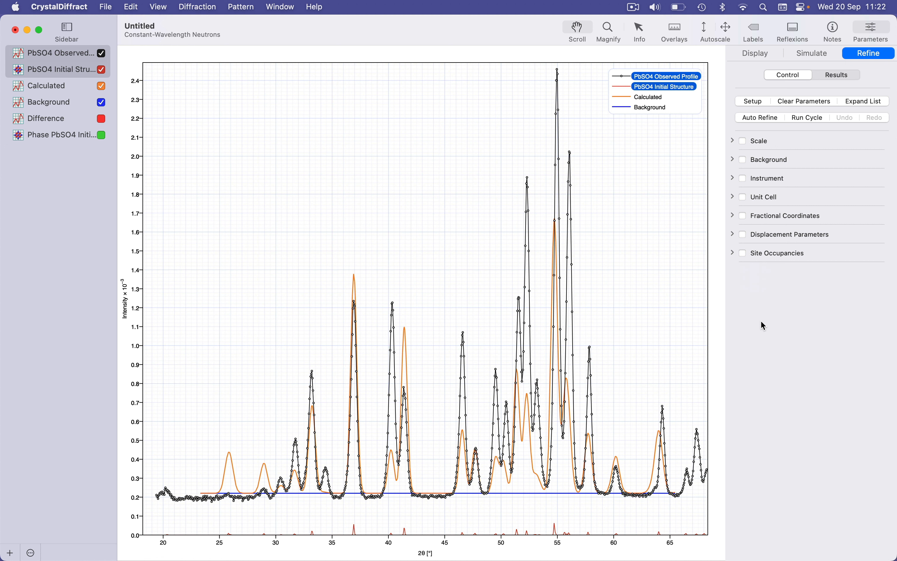
{"action": "left_click", "coordinate": [769, 118]}
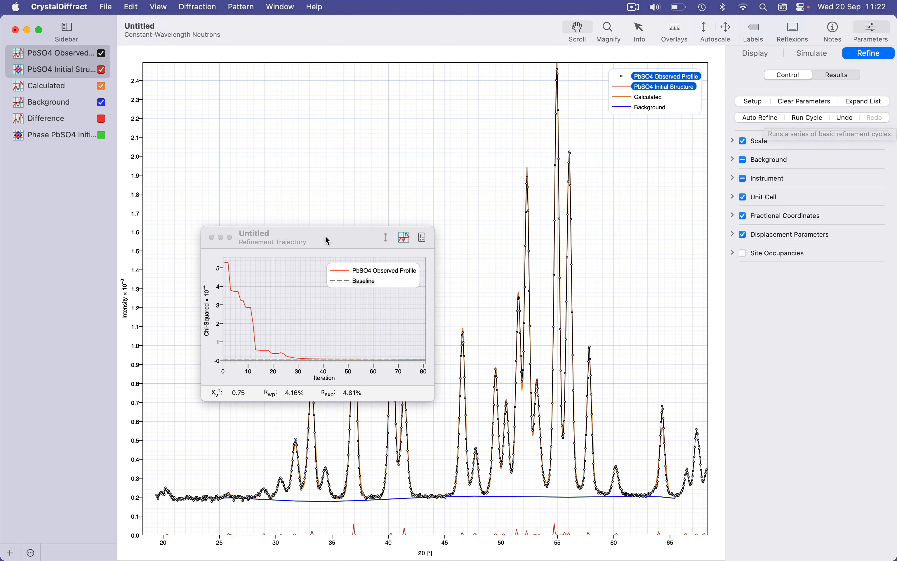
{"action": "left_click_drag", "start_coordinate": [319, 240], "coordinate": [295, 126]}
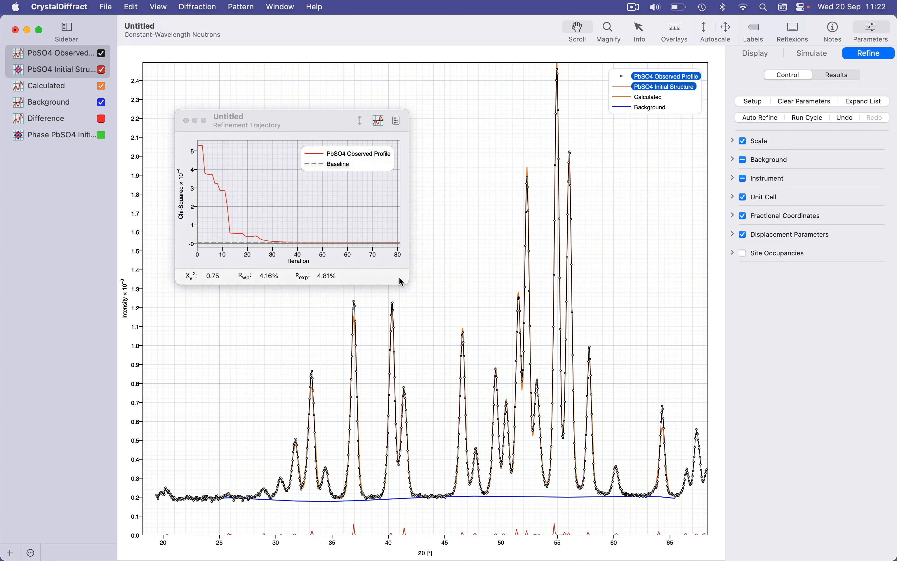
{"action": "left_click_drag", "start_coordinate": [405, 282], "coordinate": [463, 316]}
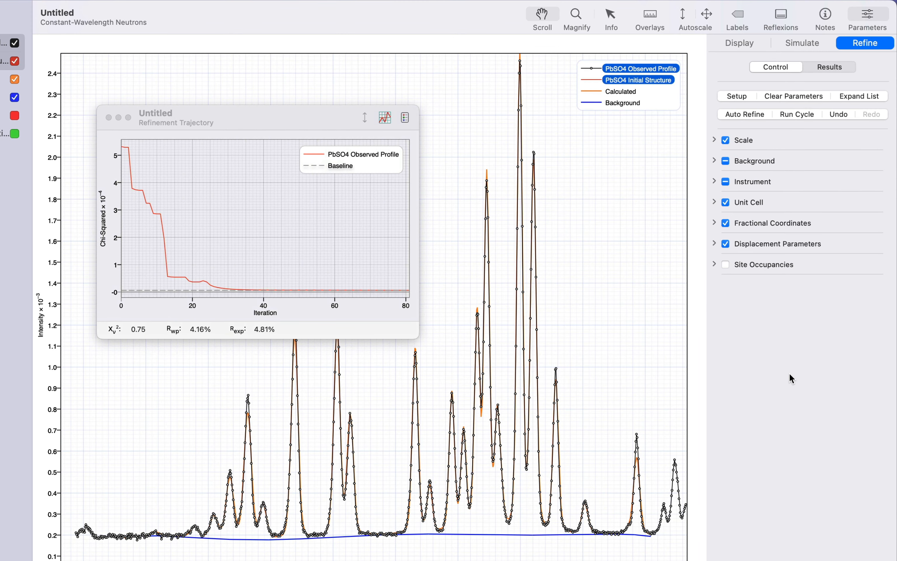
Step: Enable background coefficients B7, B8 and B9 and run one refinement cycle
{"action": "left_click", "coordinate": [714, 161]}
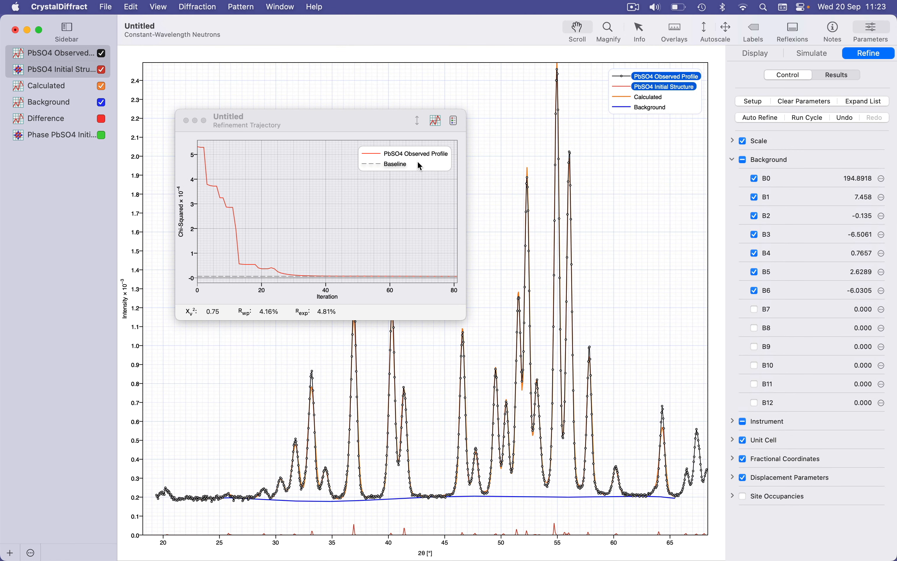
{"action": "left_click", "coordinate": [187, 121]}
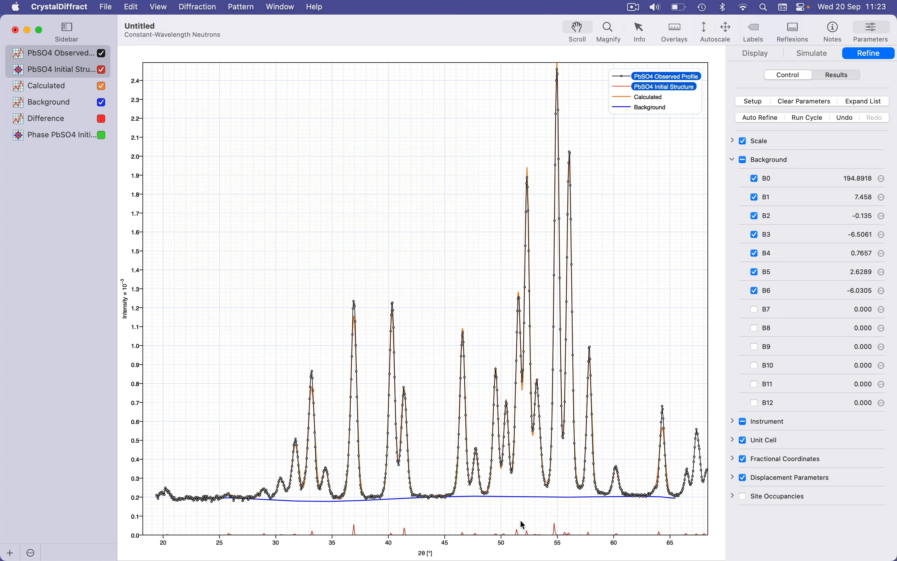
{"action": "mouse_move", "coordinate": [520, 522]}
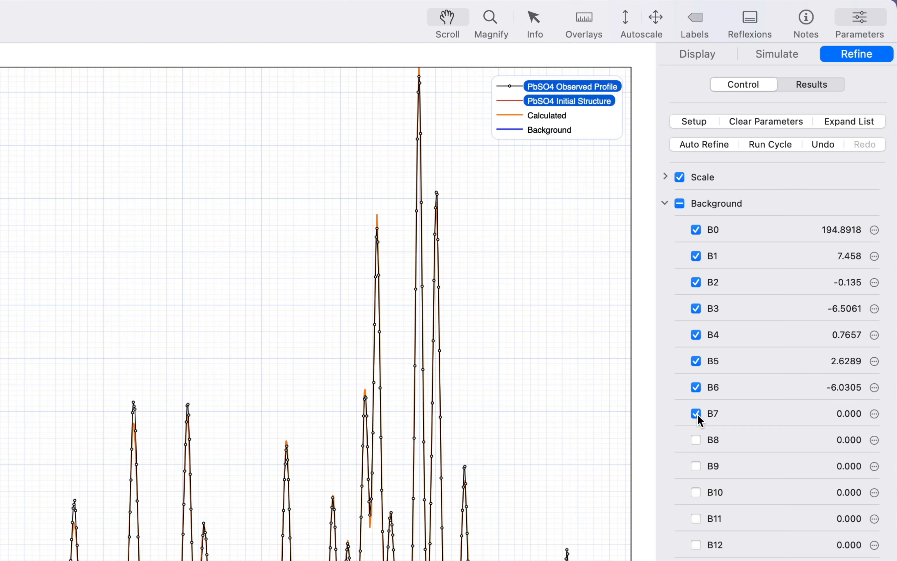
{"action": "left_click", "coordinate": [697, 440]}
{"action": "left_click", "coordinate": [696, 466]}
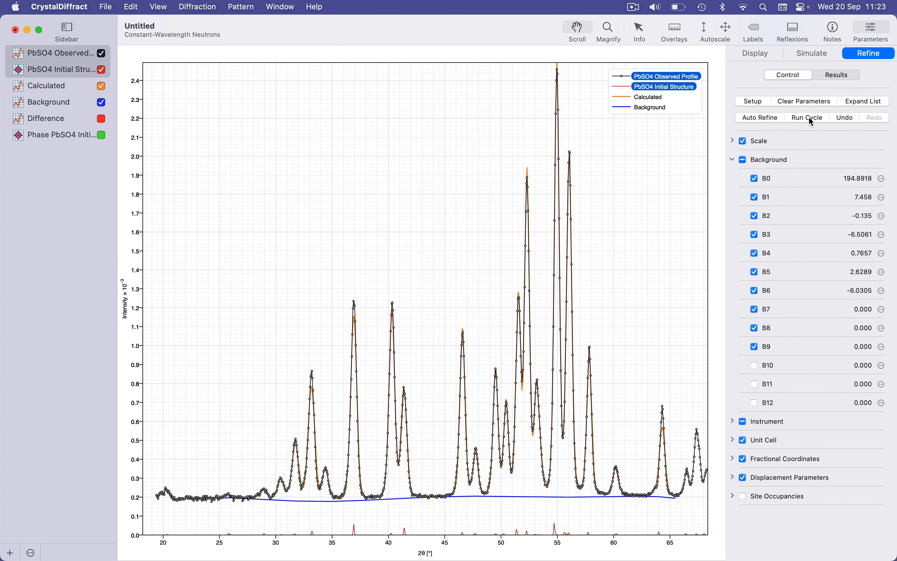
{"action": "left_click", "coordinate": [809, 117]}
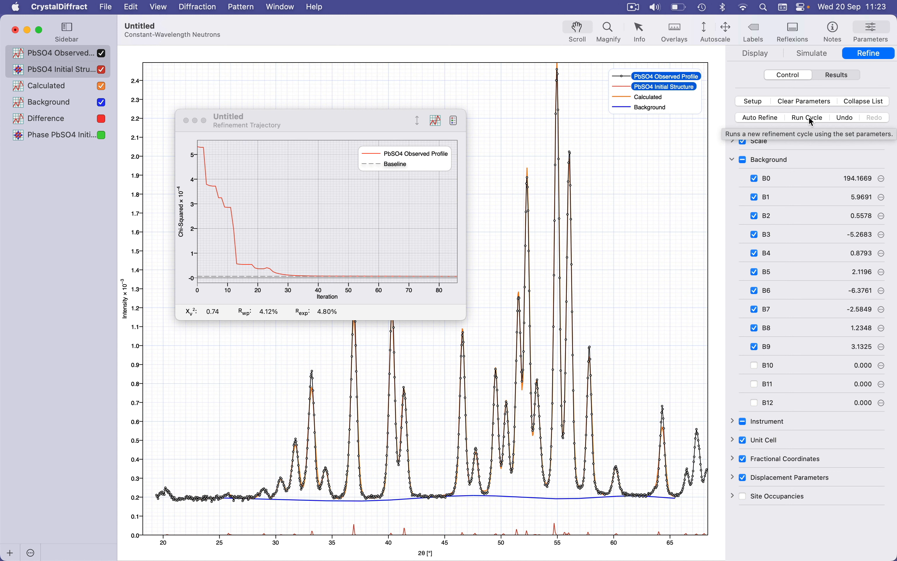
Step: Enable background coefficients B10, B11 and B12 and run another refinement cycle
{"action": "left_click", "coordinate": [755, 369]}
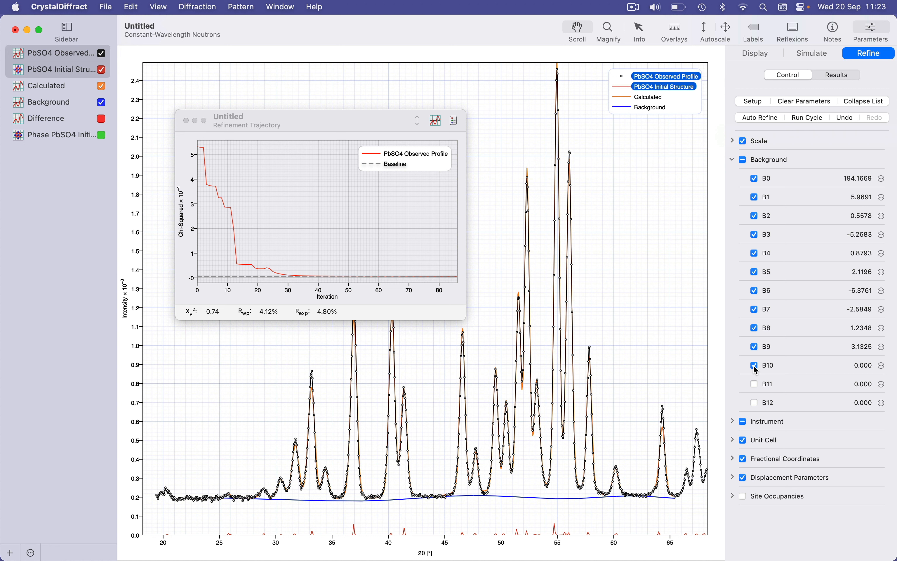
{"action": "left_click", "coordinate": [756, 386]}
{"action": "left_click", "coordinate": [755, 403]}
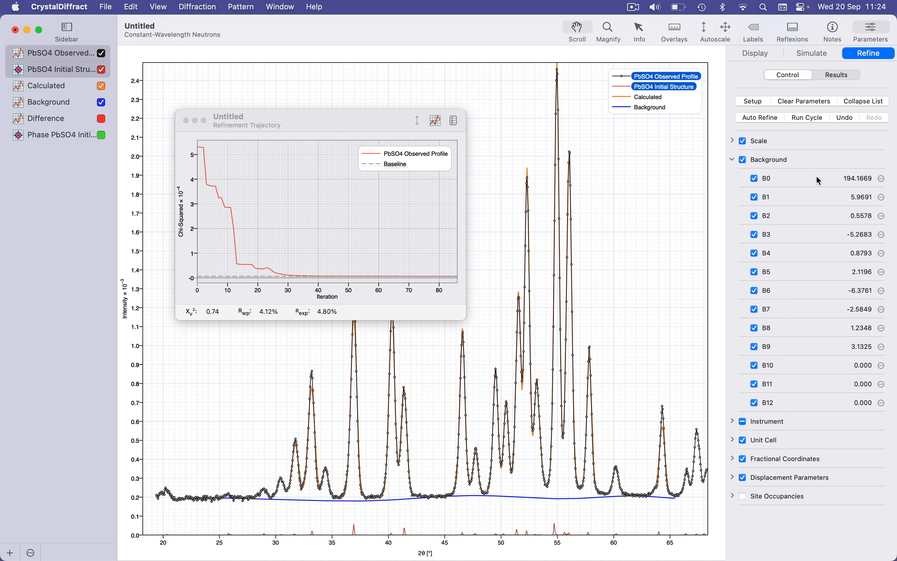
{"action": "left_click", "coordinate": [820, 119]}
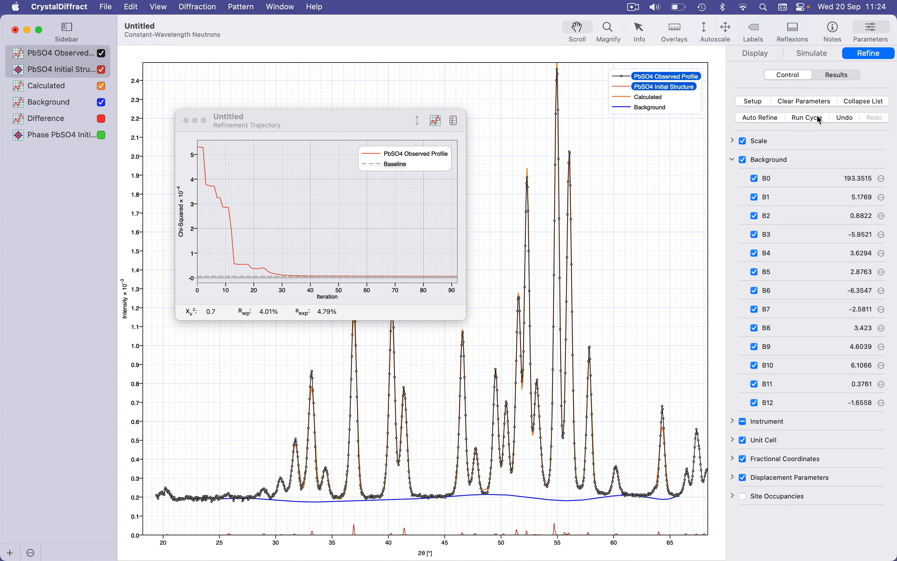
Step: Undo and redo the last refinement cycle
{"action": "left_click", "coordinate": [731, 158]}
{"action": "left_click", "coordinate": [732, 158]}
{"action": "left_click", "coordinate": [847, 118]}
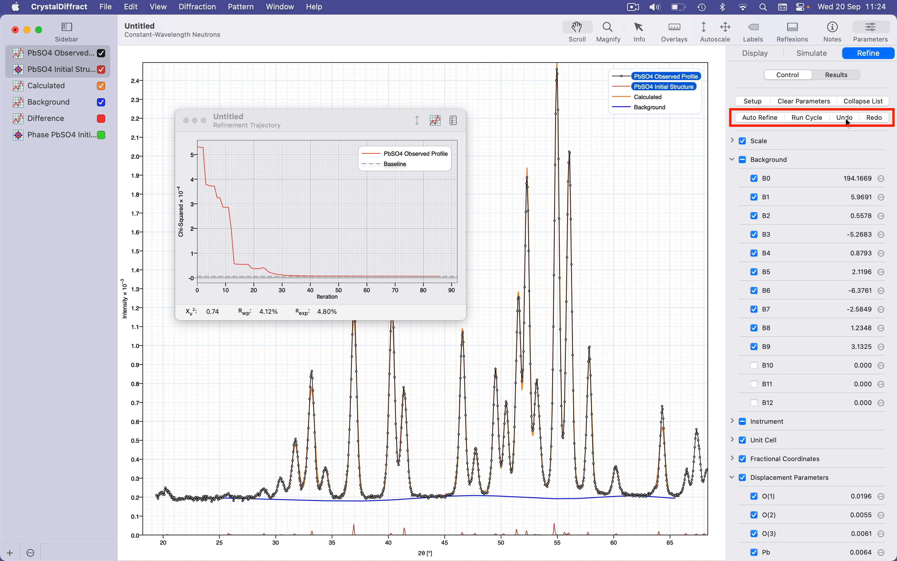
{"action": "left_click", "coordinate": [875, 118]}
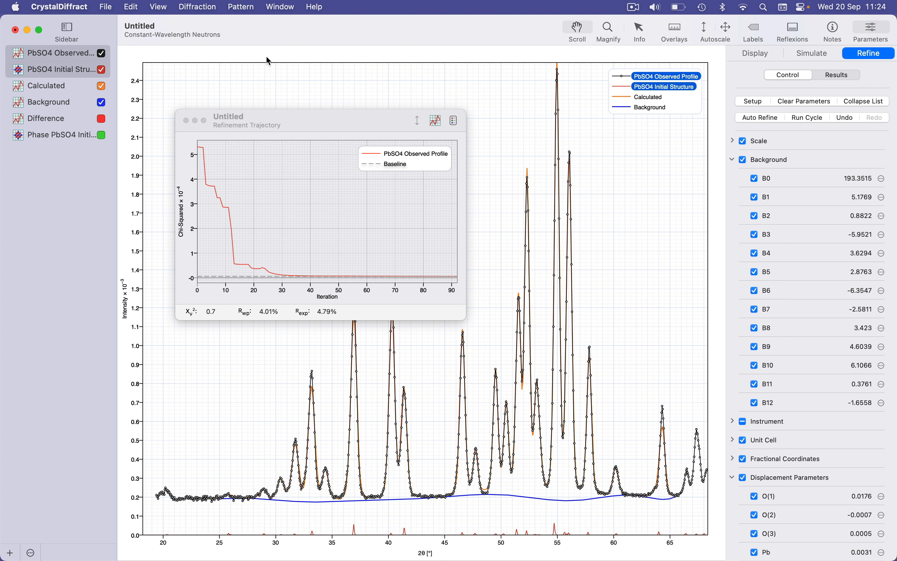
Step: Review the refined parameter values and uncertainties in the fully expanded results list
{"action": "left_click", "coordinate": [185, 121]}
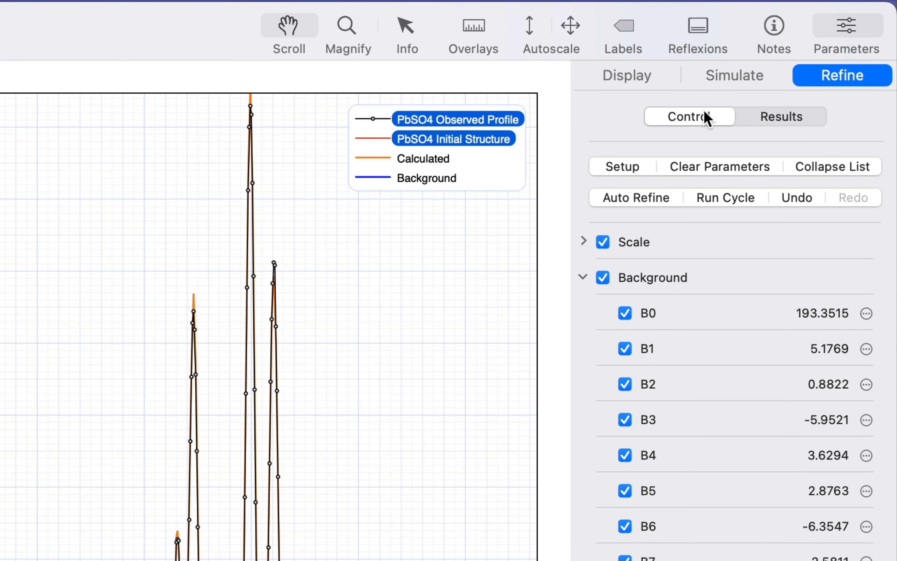
{"action": "left_click", "coordinate": [761, 112]}
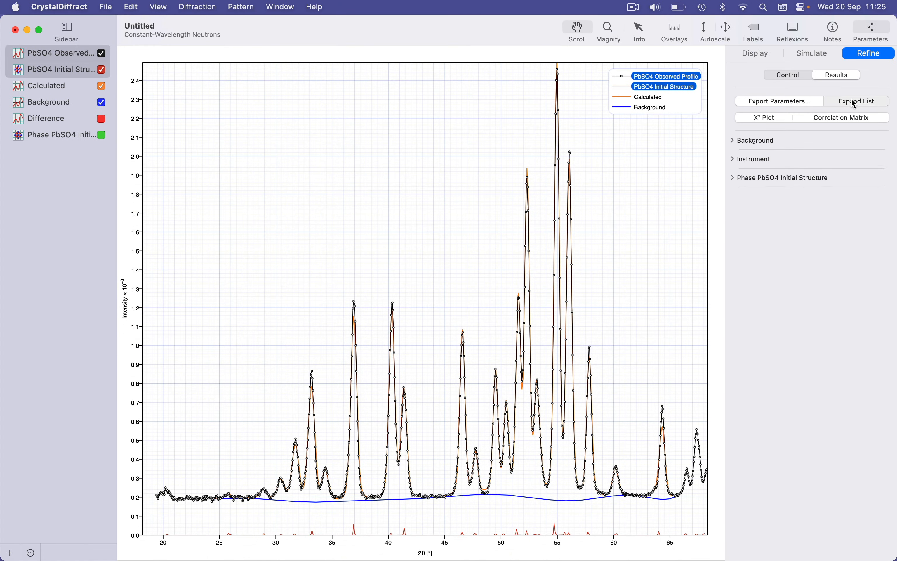
{"action": "left_click", "coordinate": [819, 166]}
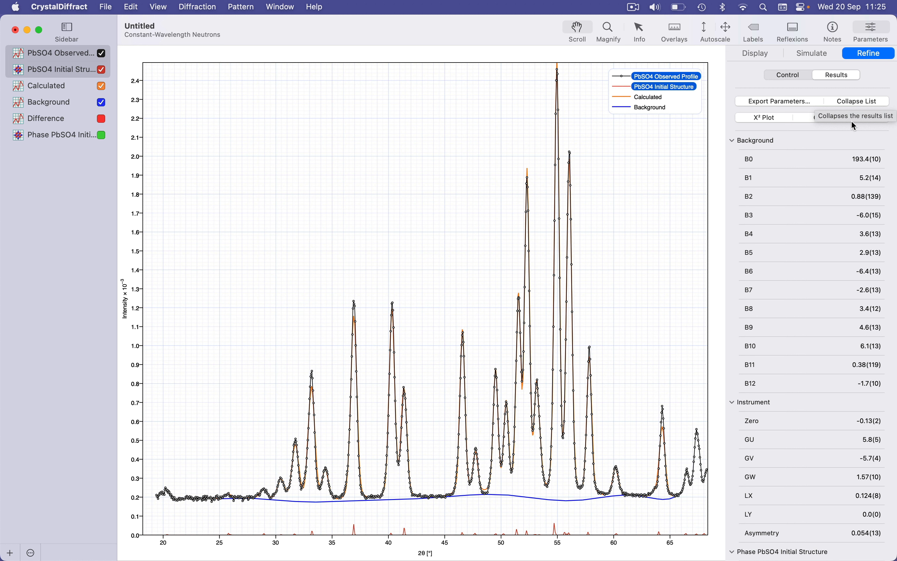
{"action": "scroll", "coordinate": [864, 279], "scroll_direction": "down", "scroll_amount": 5}
{"action": "scroll", "coordinate": [865, 279], "scroll_direction": "down", "scroll_amount": 8}
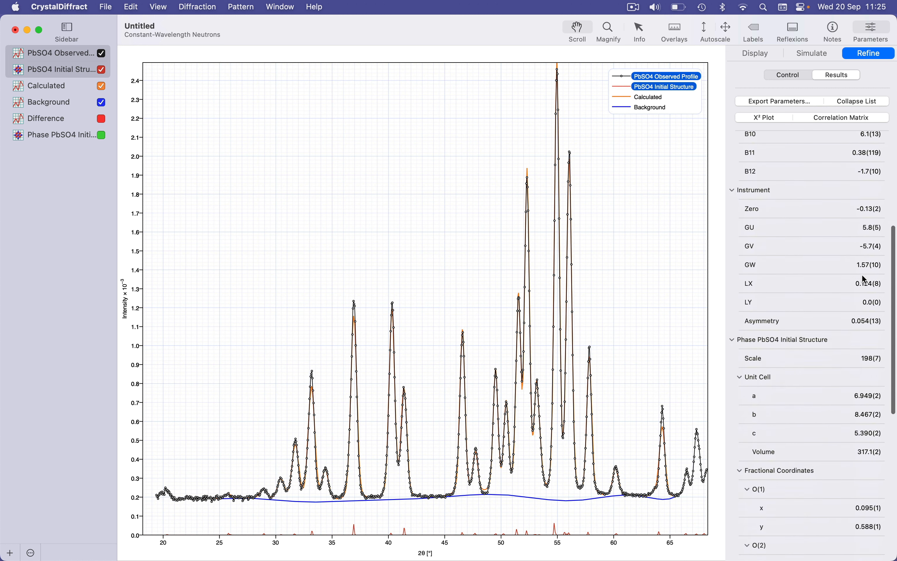
{"action": "scroll", "coordinate": [865, 279], "scroll_direction": "down", "scroll_amount": 5}
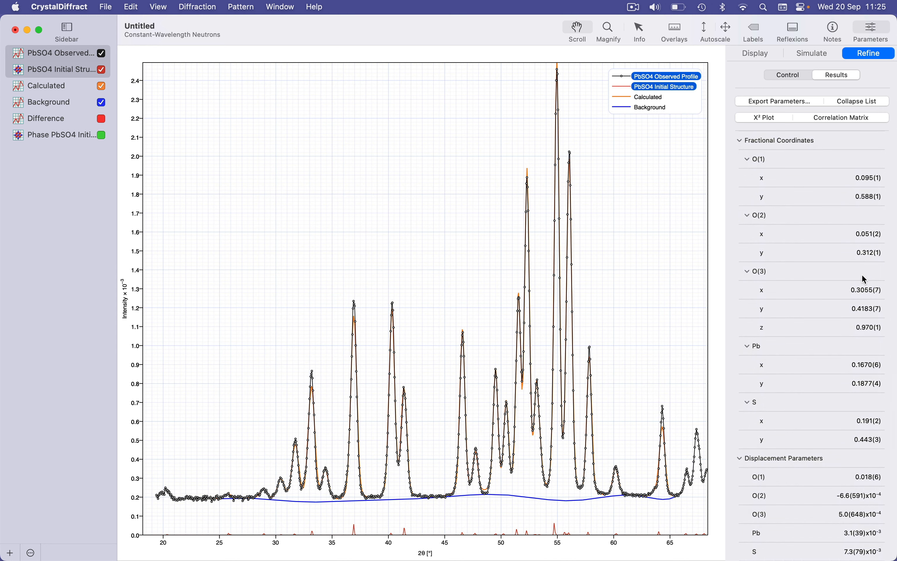
{"action": "scroll", "coordinate": [865, 279], "scroll_direction": "up", "scroll_amount": 12}
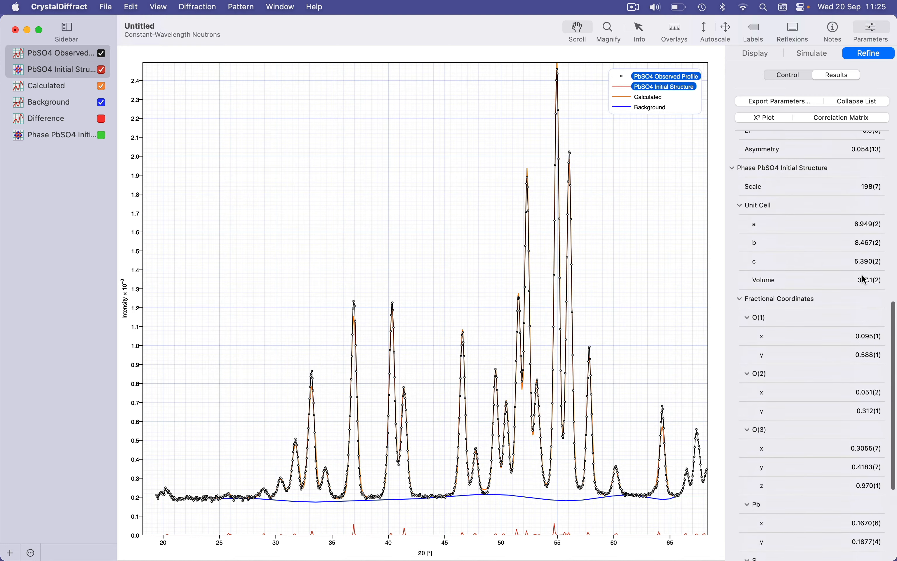
{"action": "scroll", "coordinate": [865, 279], "scroll_direction": "up", "scroll_amount": 5}
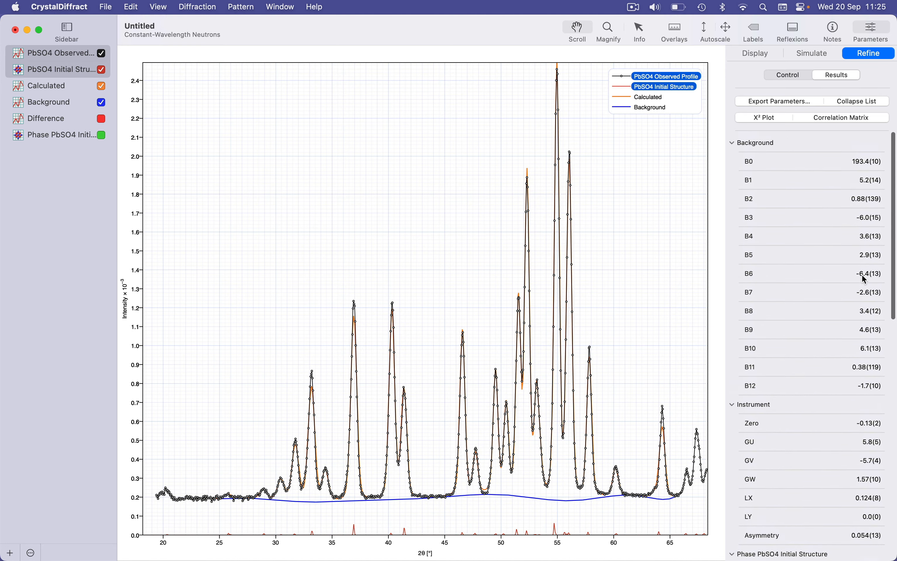
Step: Open the export dialog for the refined parameters and cancel it
{"action": "left_click", "coordinate": [805, 102]}
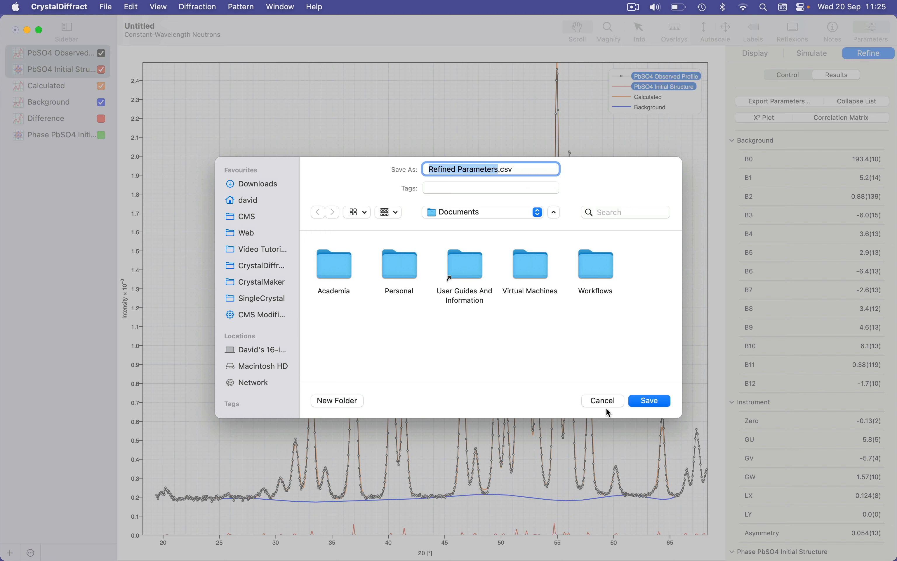
{"action": "left_click", "coordinate": [608, 401]}
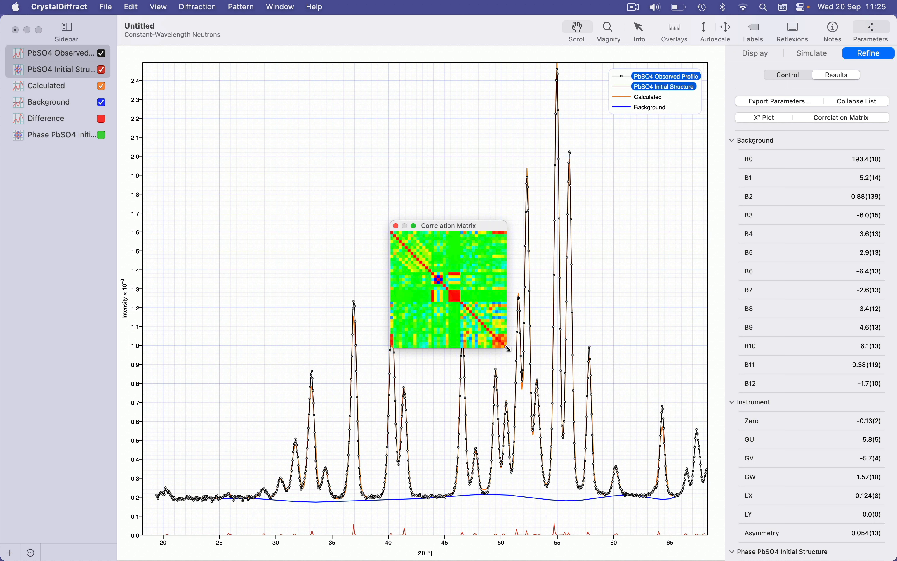
Step: Enlarge the correlation matrix and inspect the correlations between pairs of refined parameters
{"action": "left_click_drag", "start_coordinate": [507, 347], "coordinate": [726, 553]}
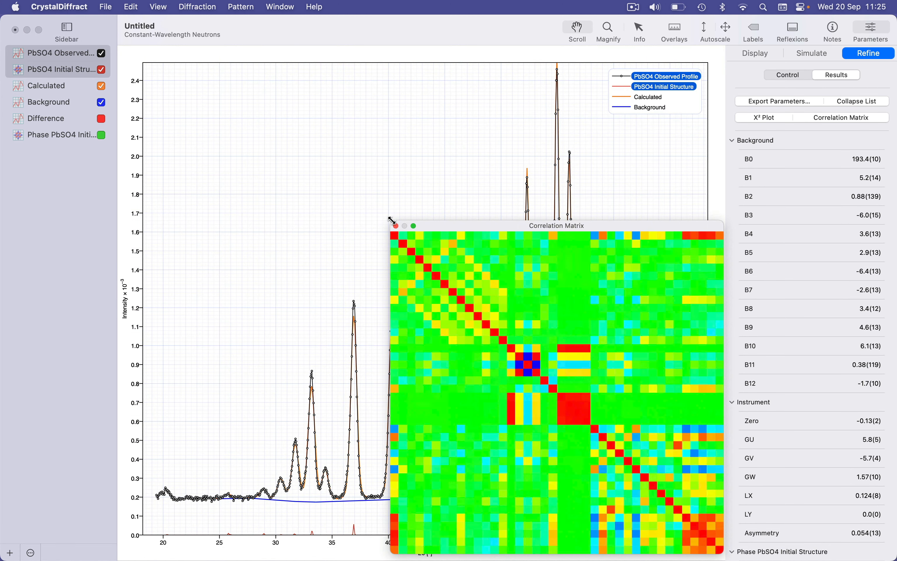
{"action": "left_click_drag", "start_coordinate": [398, 219], "coordinate": [159, 18]}
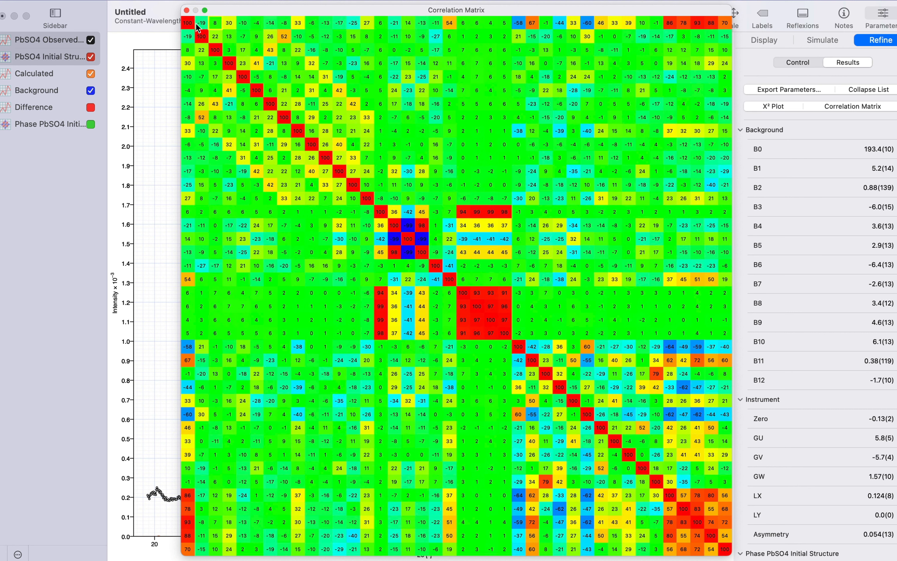
{"action": "mouse_move", "coordinate": [189, 25]}
{"action": "mouse_move", "coordinate": [377, 67]}
{"action": "mouse_move", "coordinate": [629, 96]}
{"action": "mouse_move", "coordinate": [424, 172]}
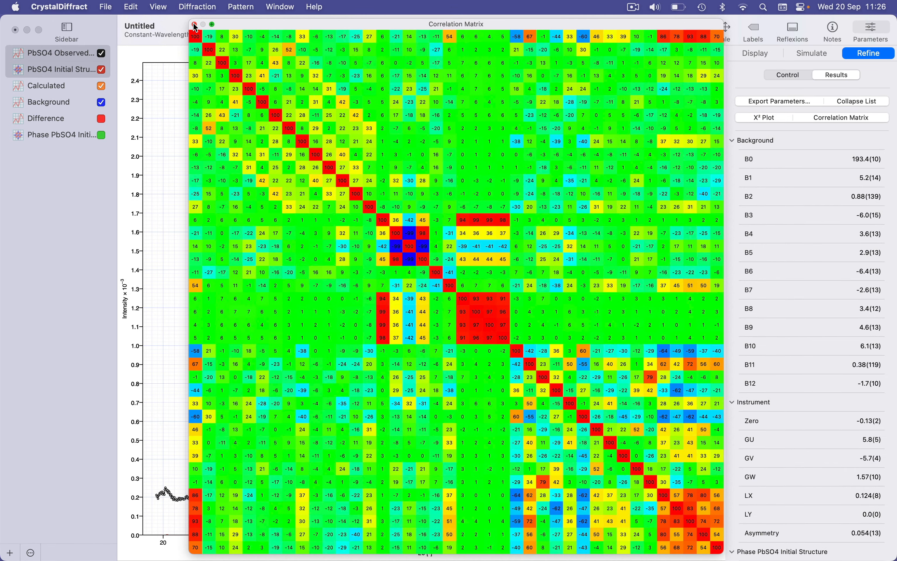
{"action": "left_click", "coordinate": [194, 24]}
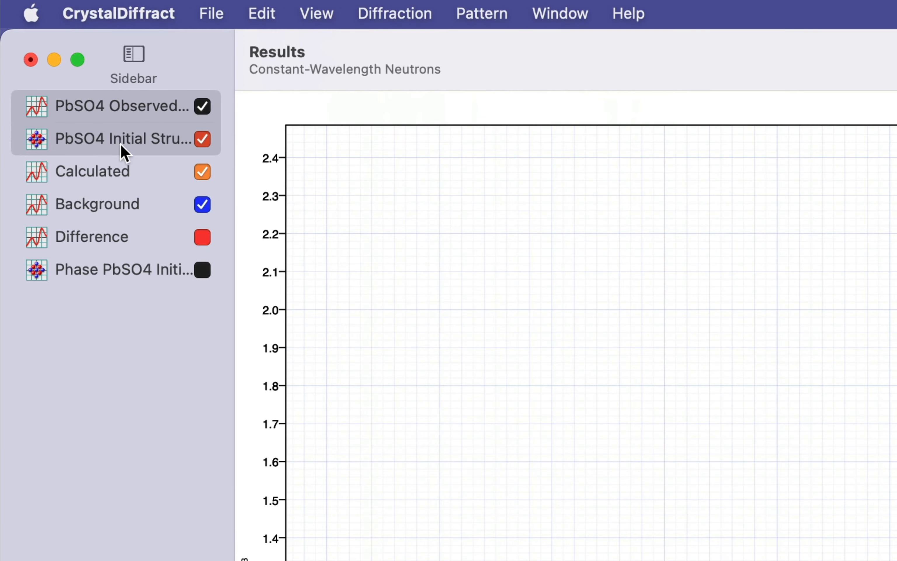
Step: Visualize the refined PbSO4 phase crystal structure in CrystalMaker
{"action": "left_click", "coordinate": [62, 76]}
{"action": "left_click", "coordinate": [121, 145]}
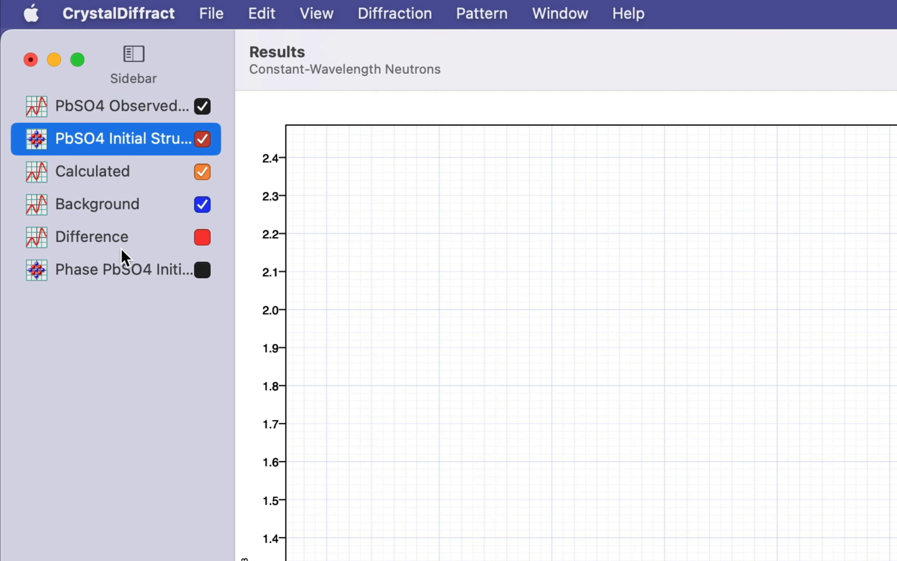
{"action": "left_click", "coordinate": [122, 271], "text": "super"}
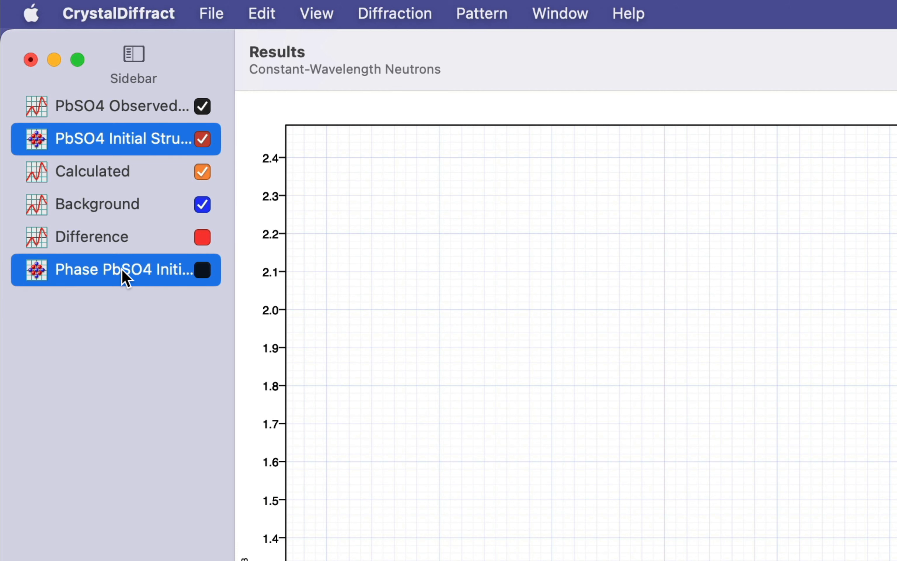
{"action": "left_click", "coordinate": [61, 544]}
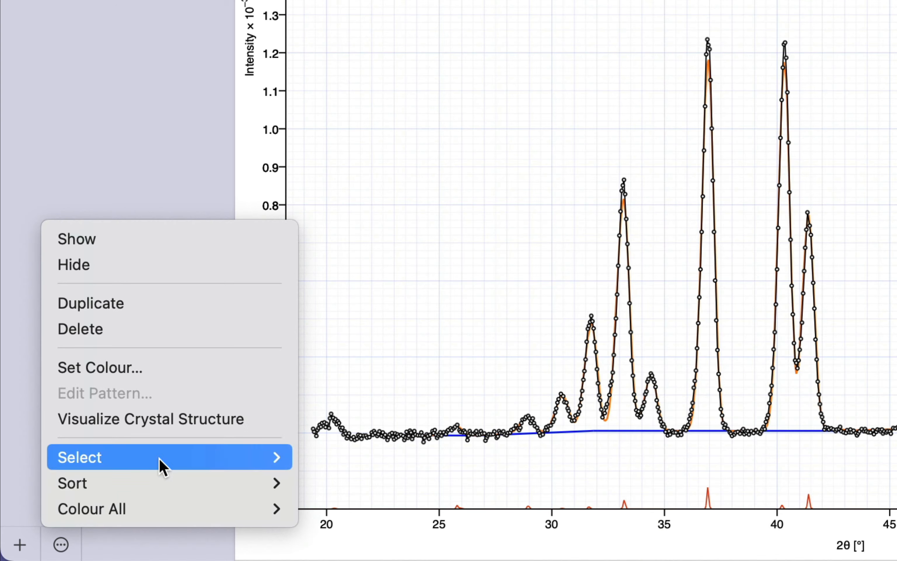
{"action": "left_click", "coordinate": [213, 430]}
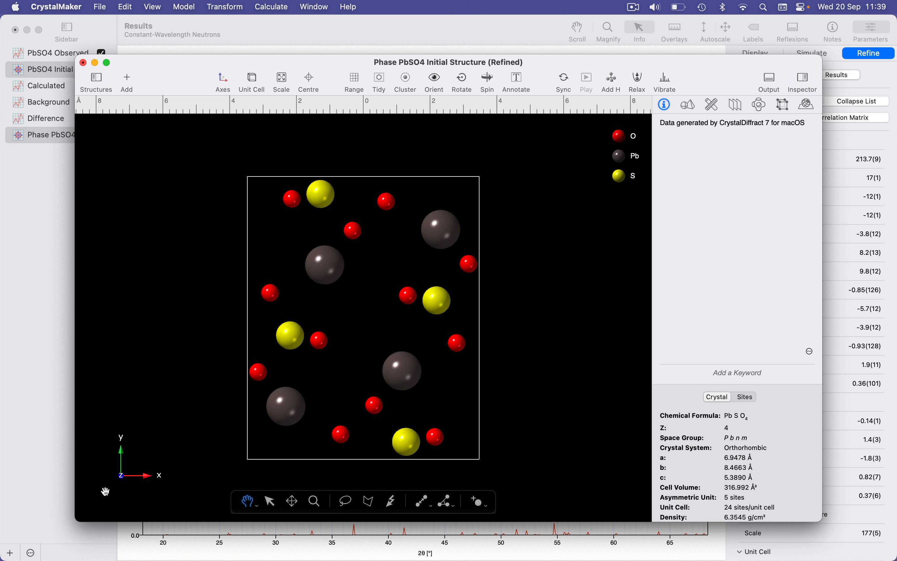
Step: Compare the refined structure window with the initial structure and close it without saving
{"action": "left_click", "coordinate": [810, 82]}
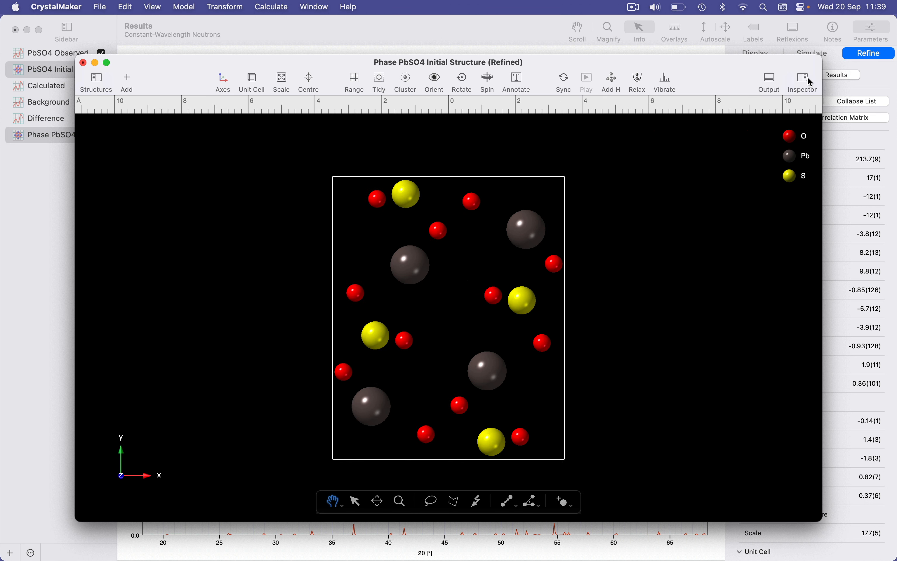
{"action": "left_click", "coordinate": [97, 80]}
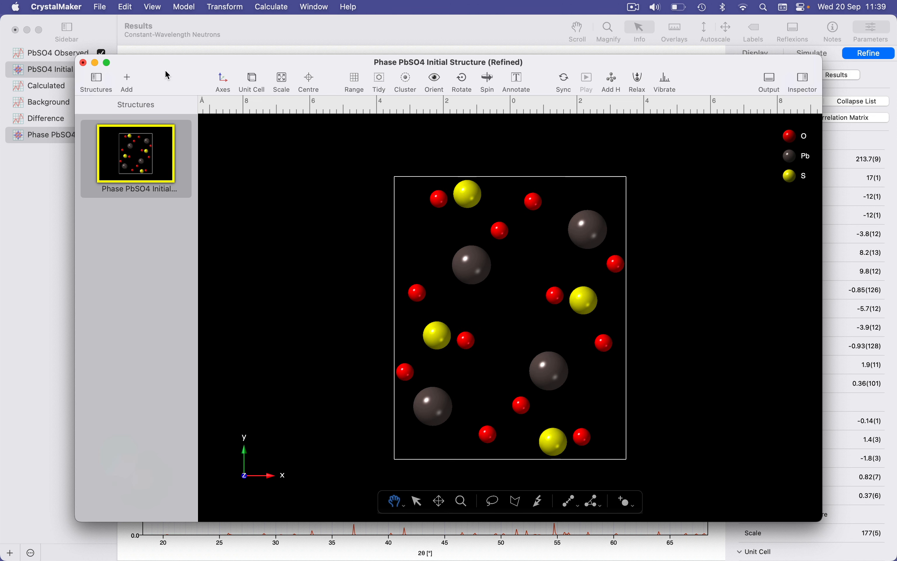
{"action": "left_click_drag", "start_coordinate": [167, 76], "coordinate": [385, 83]}
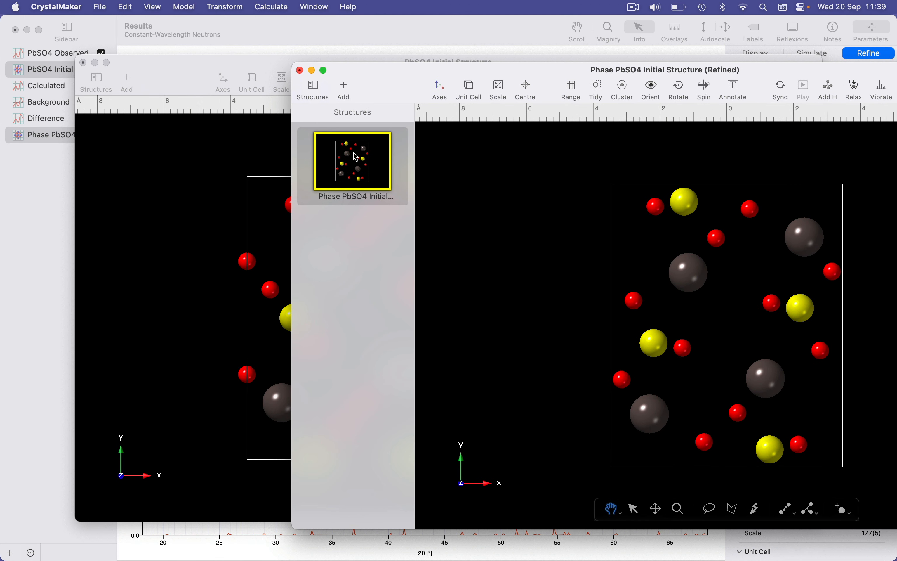
{"action": "left_click_drag", "start_coordinate": [357, 157], "coordinate": [223, 189]}
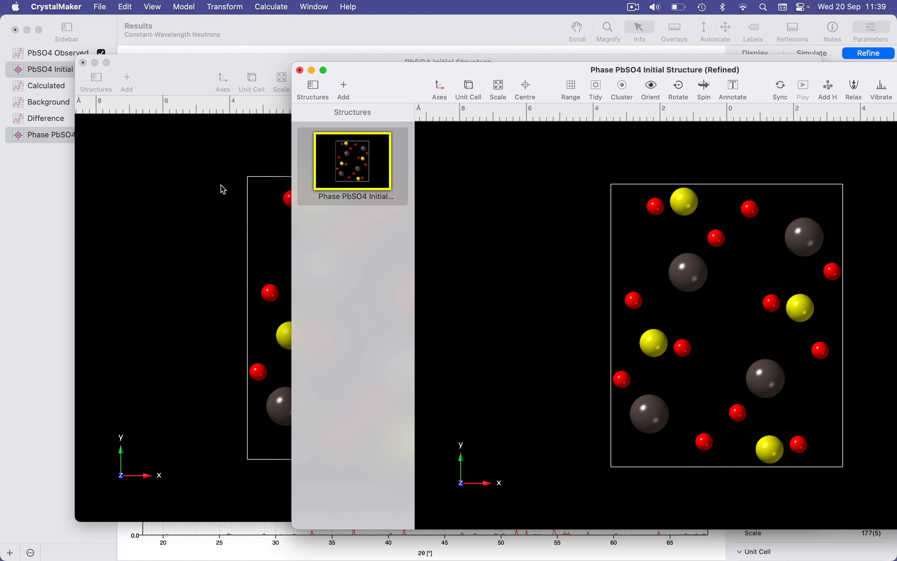
{"action": "left_click", "coordinate": [300, 71]}
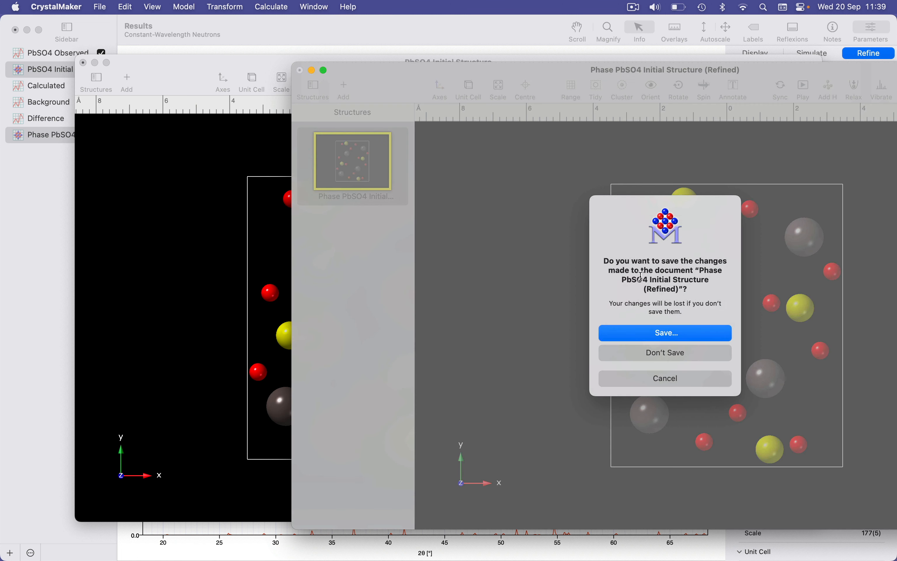
{"action": "left_click", "coordinate": [649, 352]}
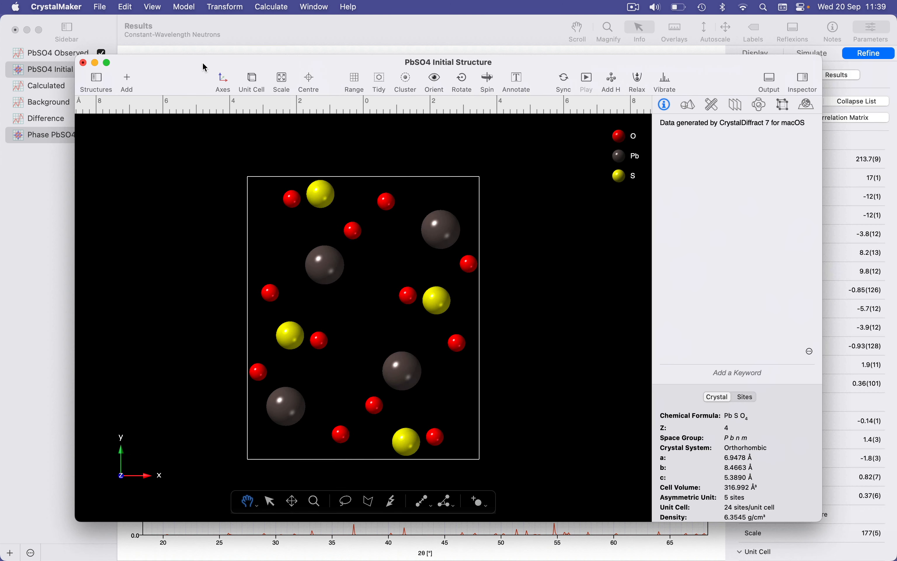
Step: Maximize the structure window, show the structures list, and switch between the initial and refined PbSO4 structures
{"action": "double_click", "coordinate": [201, 67]}
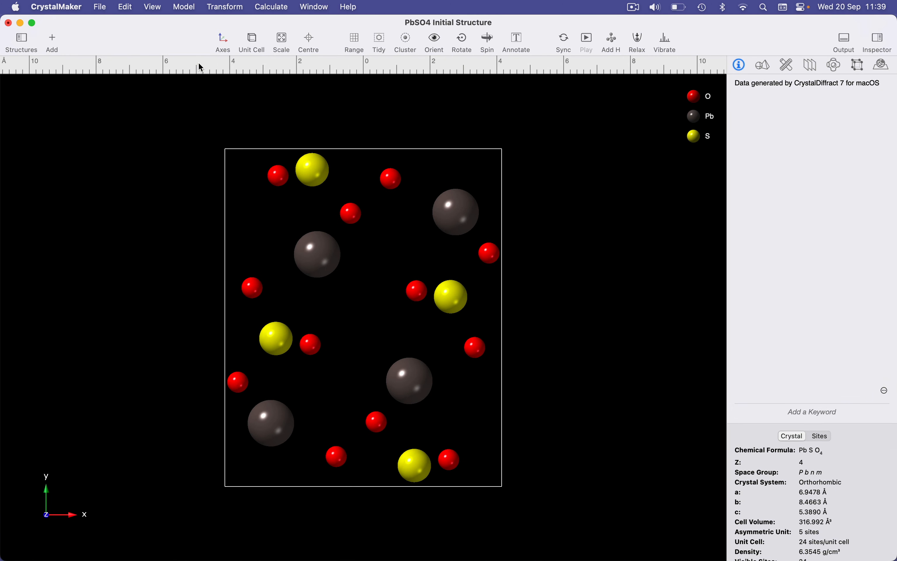
{"action": "left_click", "coordinate": [20, 41]}
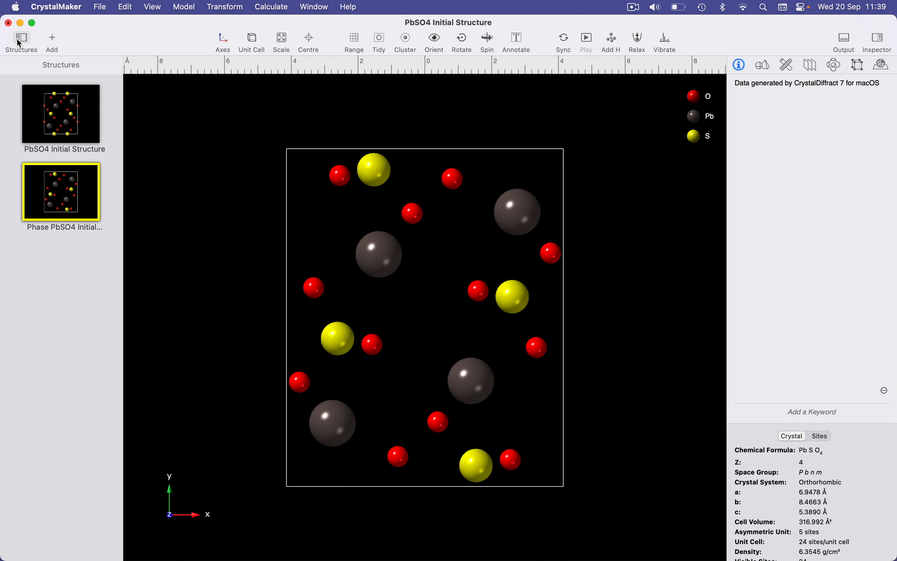
{"action": "left_click", "coordinate": [51, 122]}
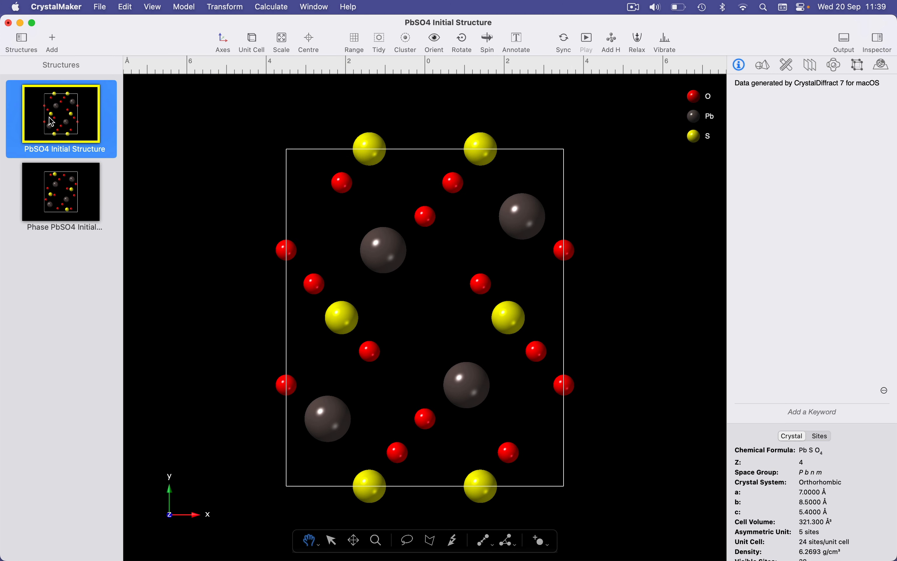
{"action": "left_click", "coordinate": [64, 193]}
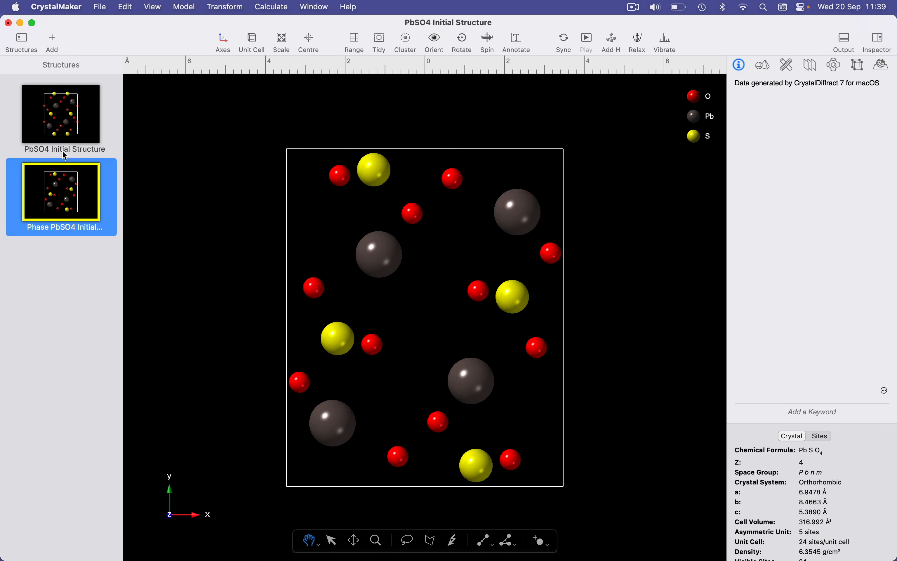
{"action": "left_click", "coordinate": [70, 123]}
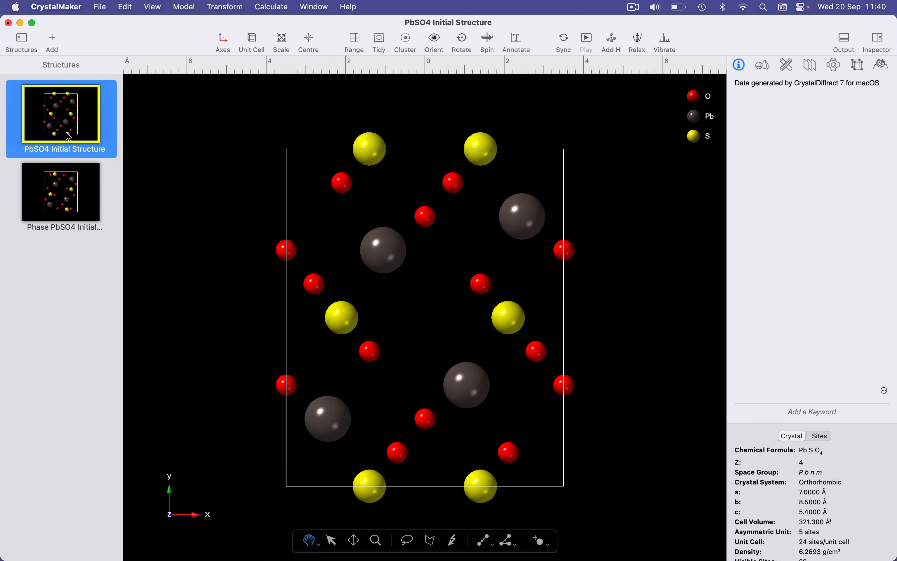
Step: Overlay both structures by selecting them together, toggling the overlay repeatedly to compare atom positions
{"action": "left_click", "coordinate": [71, 193], "text": "shift"}
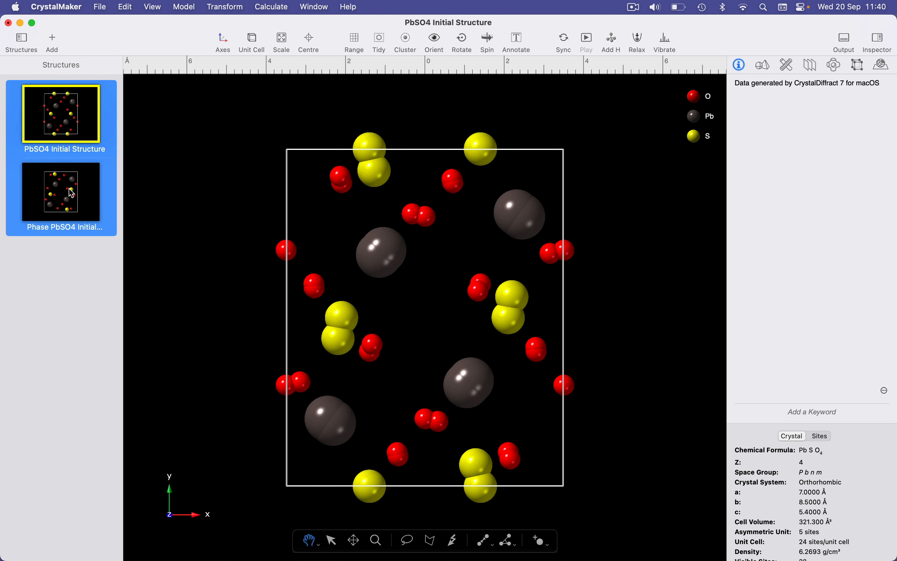
{"action": "left_click", "coordinate": [72, 193]}
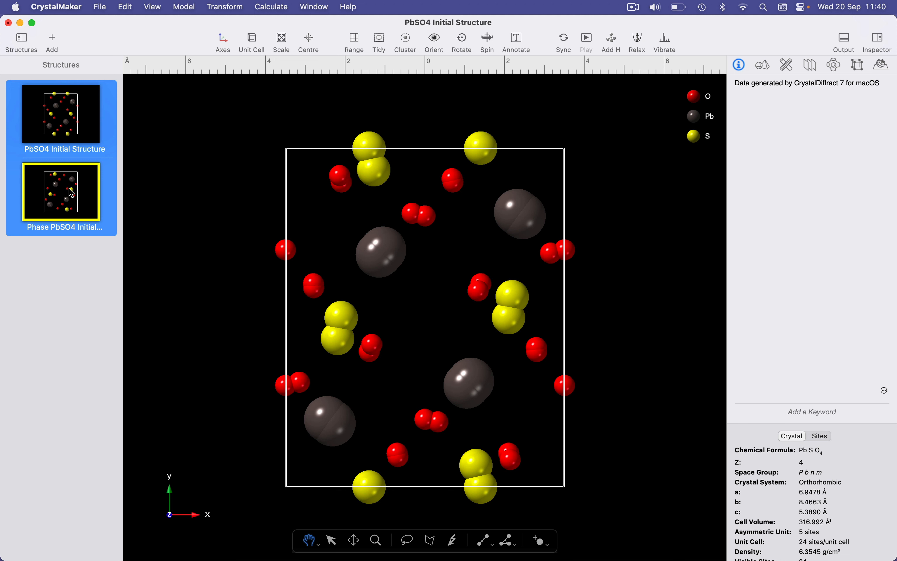
{"action": "left_click", "coordinate": [71, 194], "text": "super"}
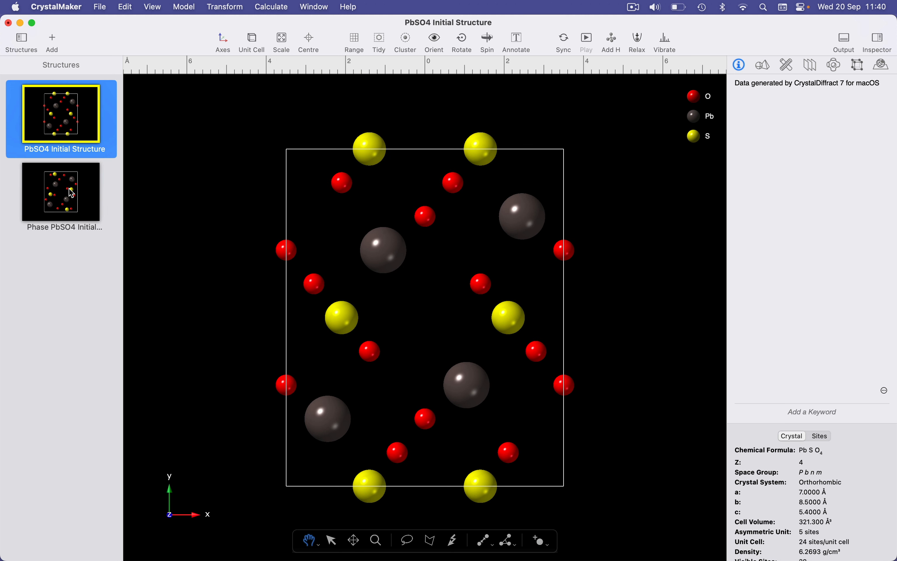
{"action": "left_click", "coordinate": [72, 193], "text": "super"}
{"action": "left_click", "coordinate": [72, 194], "text": "super"}
{"action": "left_click", "coordinate": [72, 193], "text": "super"}
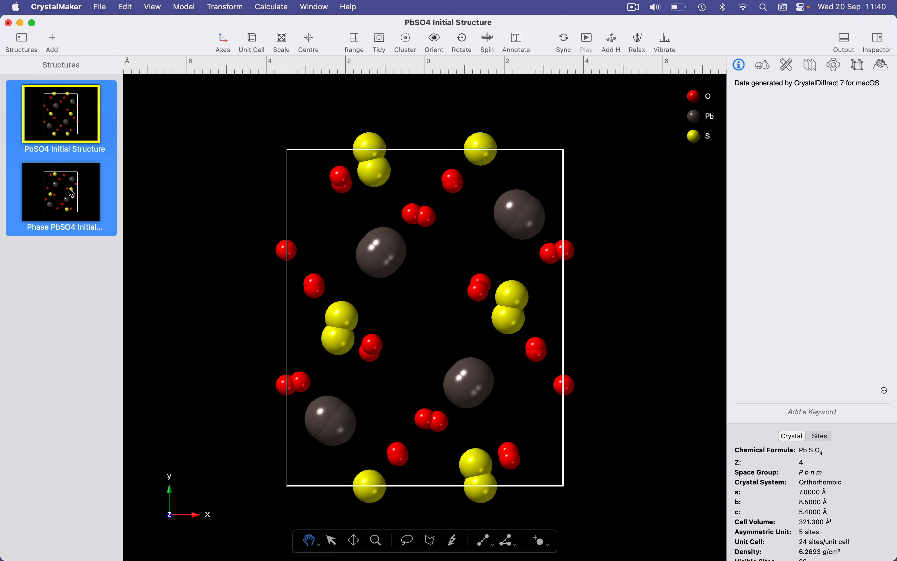
{"action": "left_click", "coordinate": [72, 193], "text": "super"}
{"action": "left_click", "coordinate": [72, 193], "text": "super"}
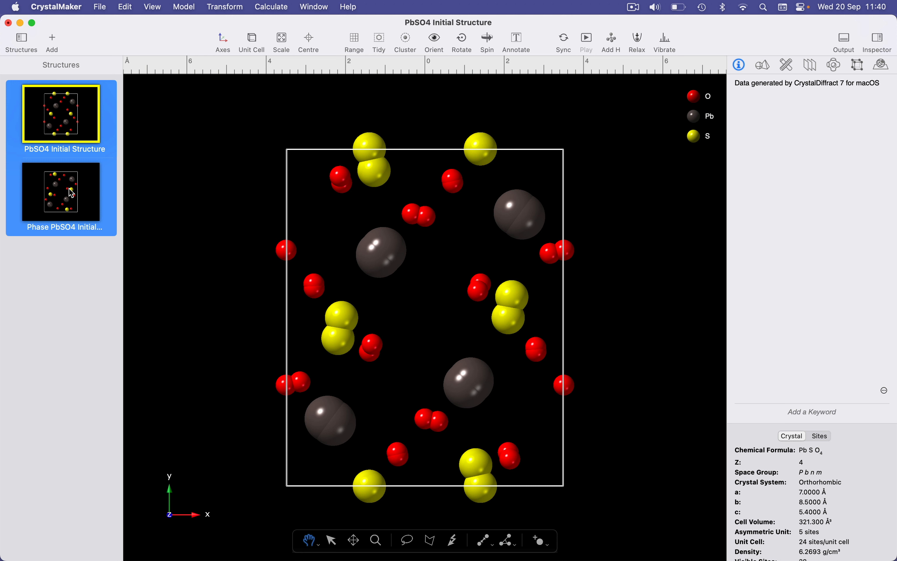